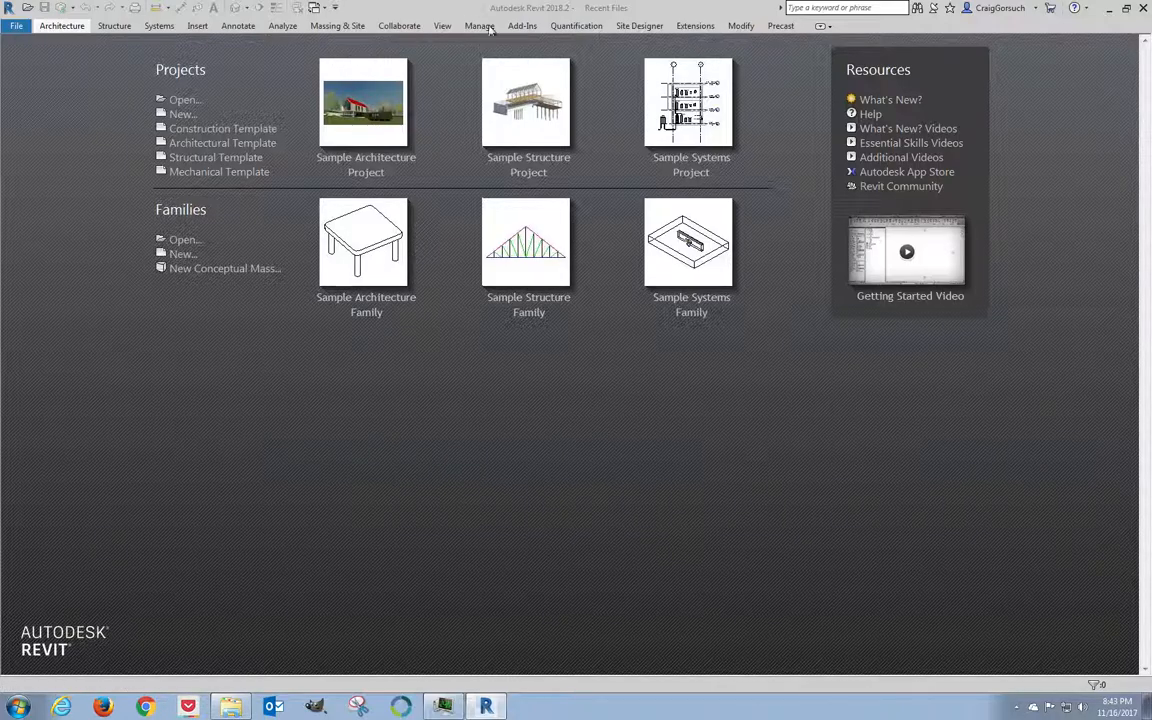
Create a new project from the Architectural Template and narrow the Project Browser to enlarge the drawing area.
left_click_drag(489, 10, 518, 23)
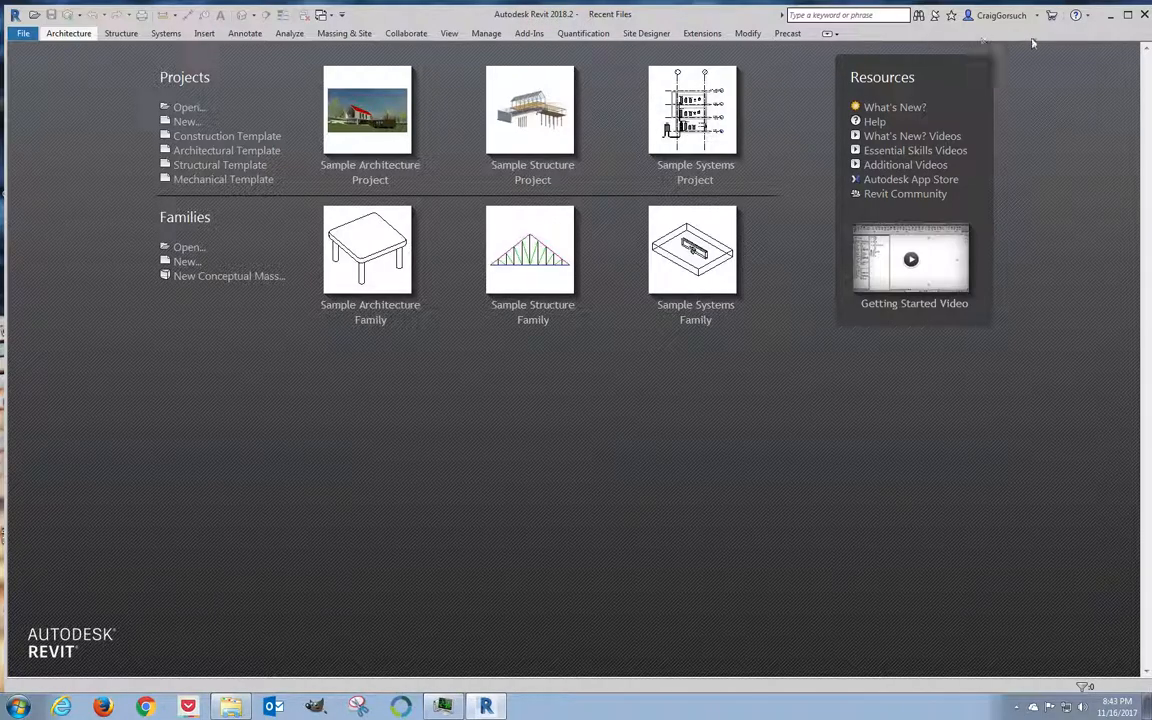
left_click(1127, 15)
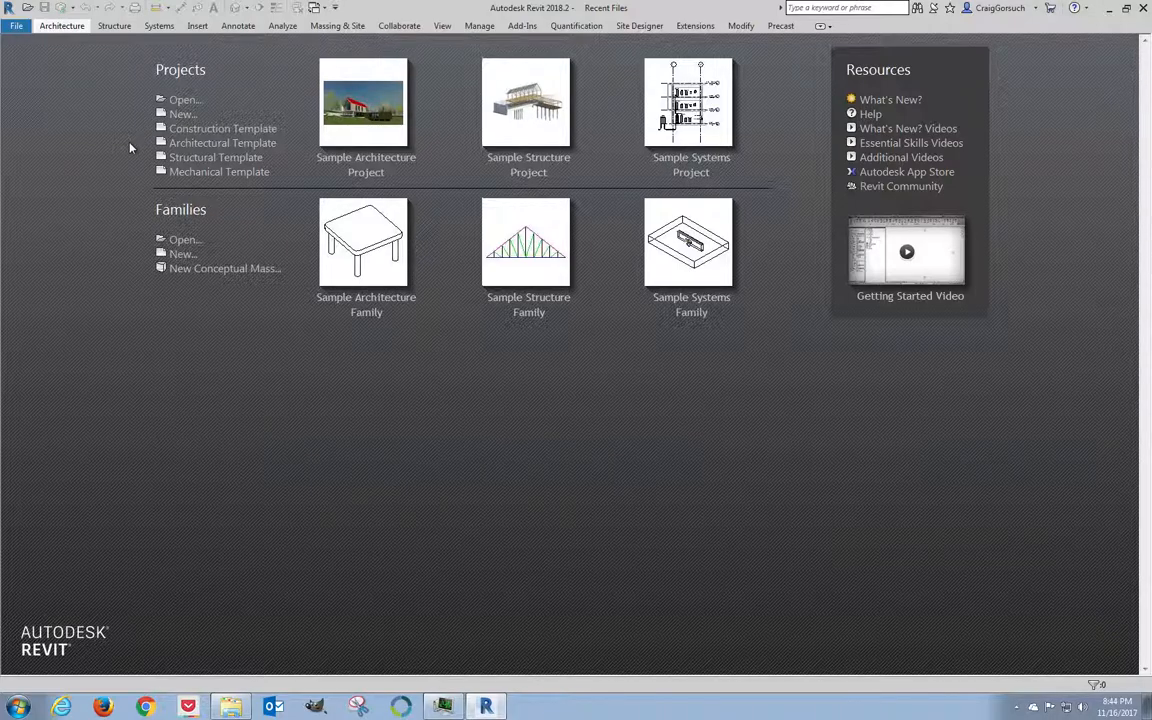
left_click(206, 146)
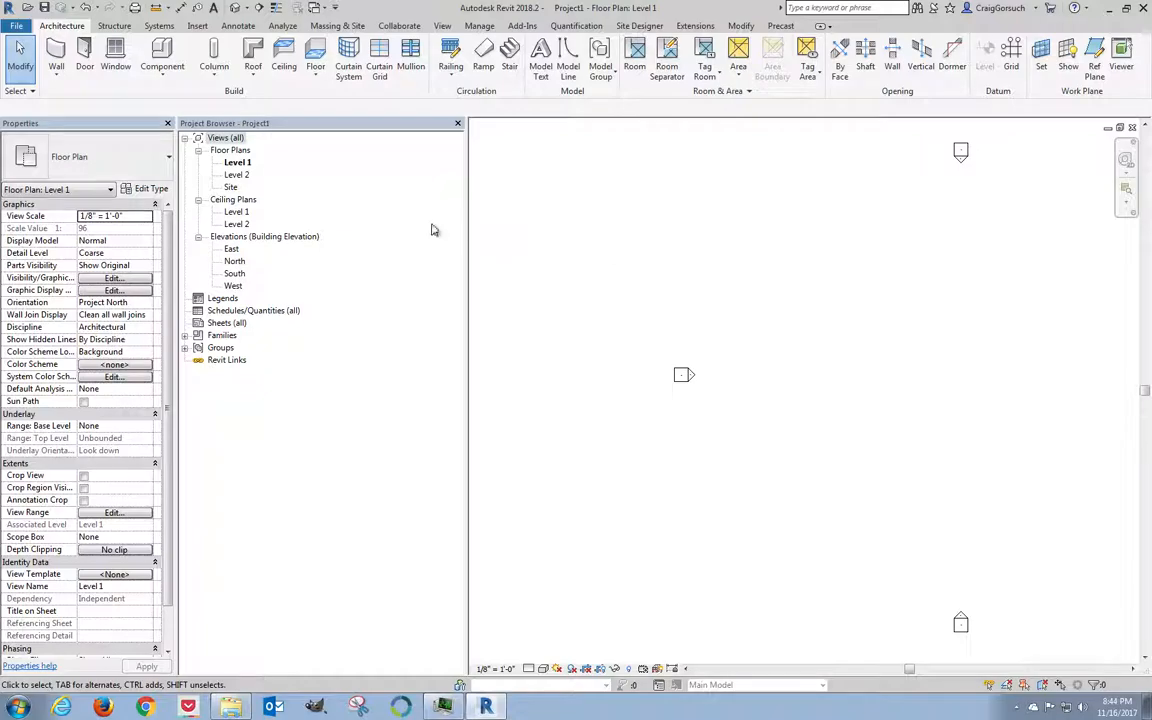
left_click_drag(467, 221, 368, 228)
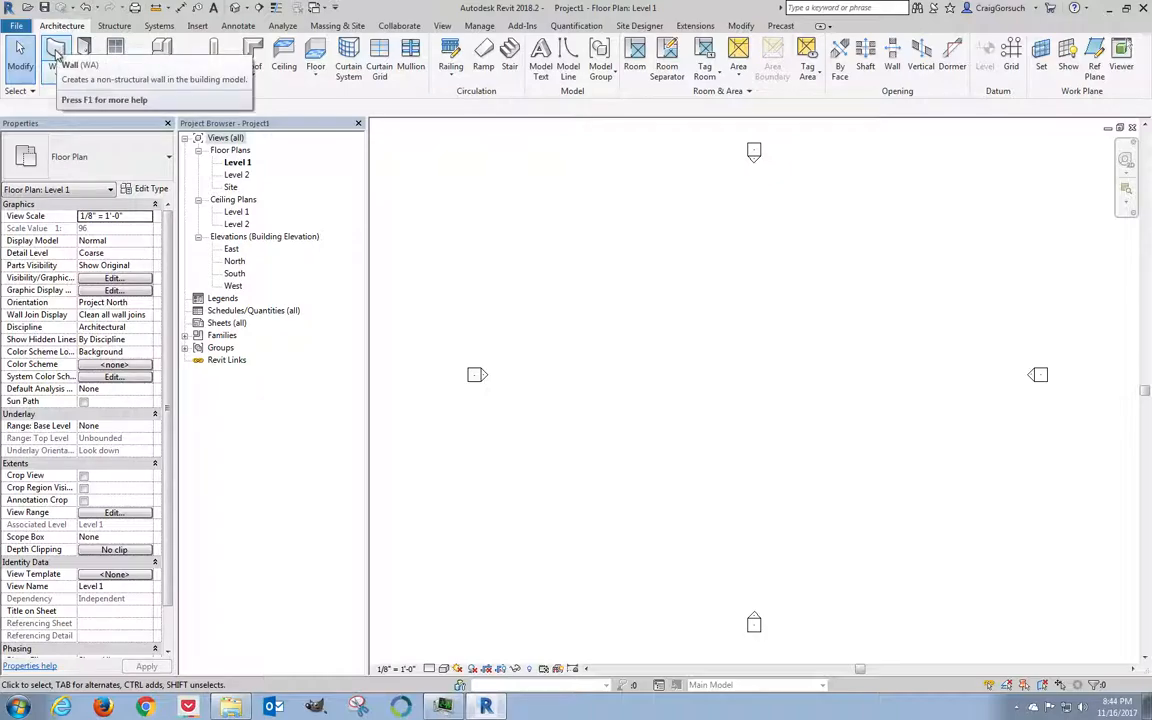
Start the Wall tool with type Exterior - Brick on Mtl. Stud, height up to Level 2 and location line Finish Face: Exterior.
left_click(57, 55)
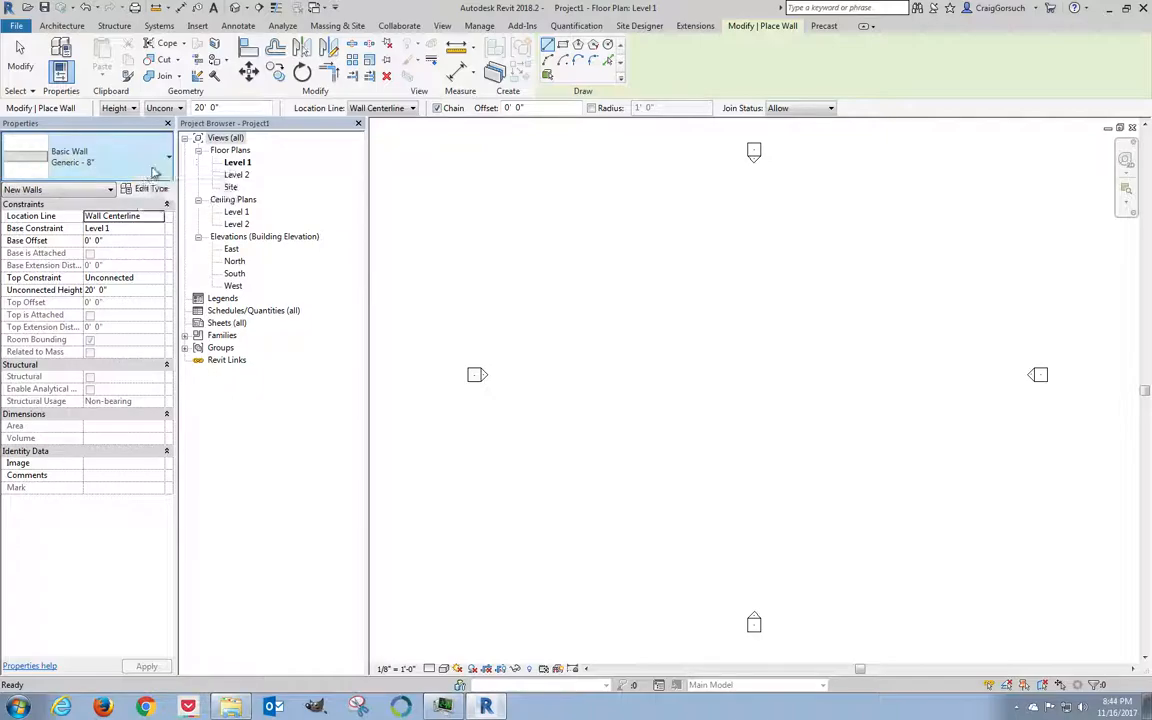
left_click(167, 108)
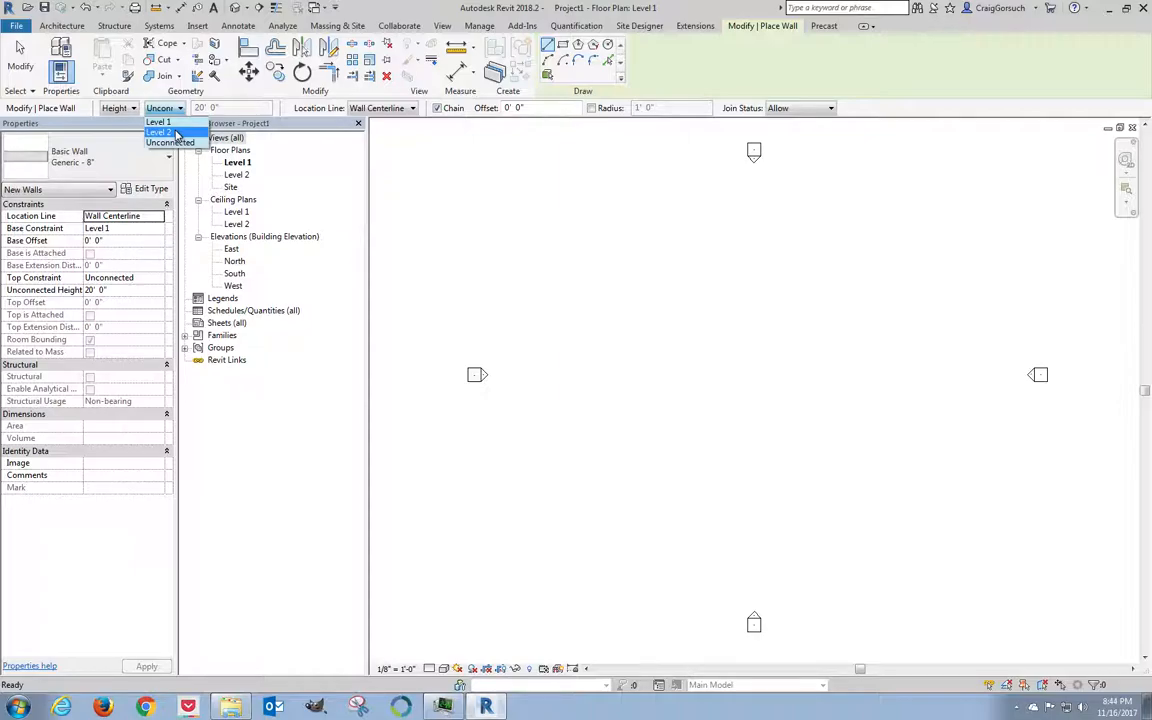
left_click(176, 133)
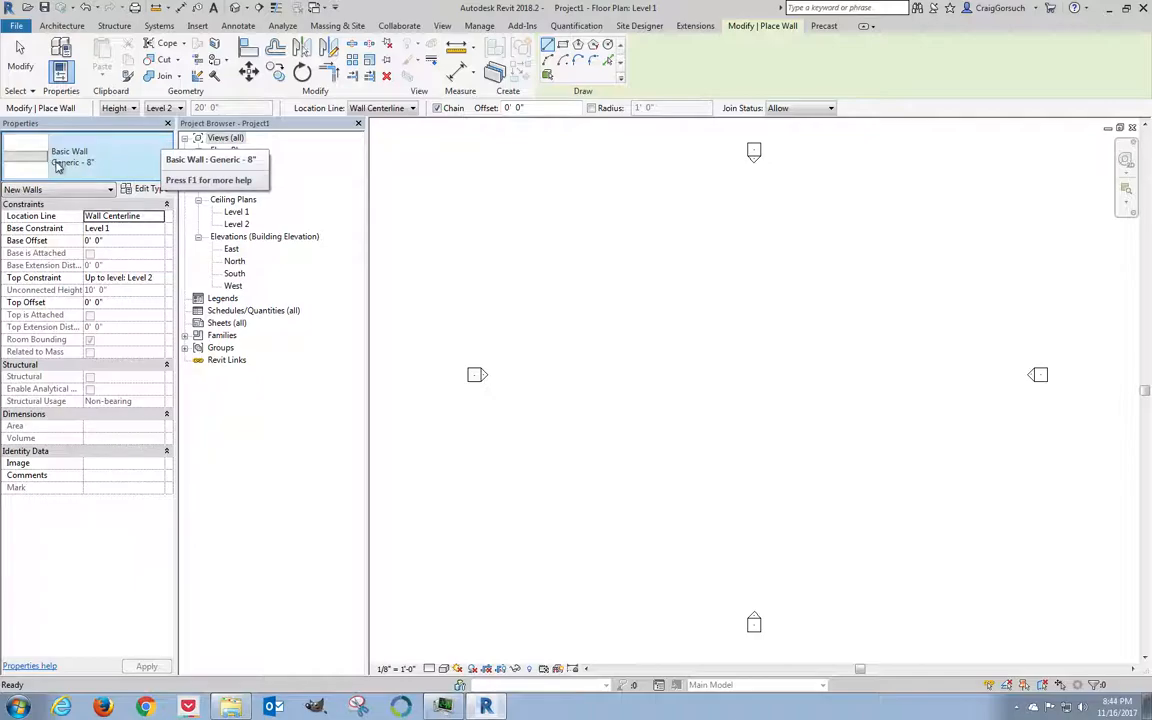
left_click(124, 160)
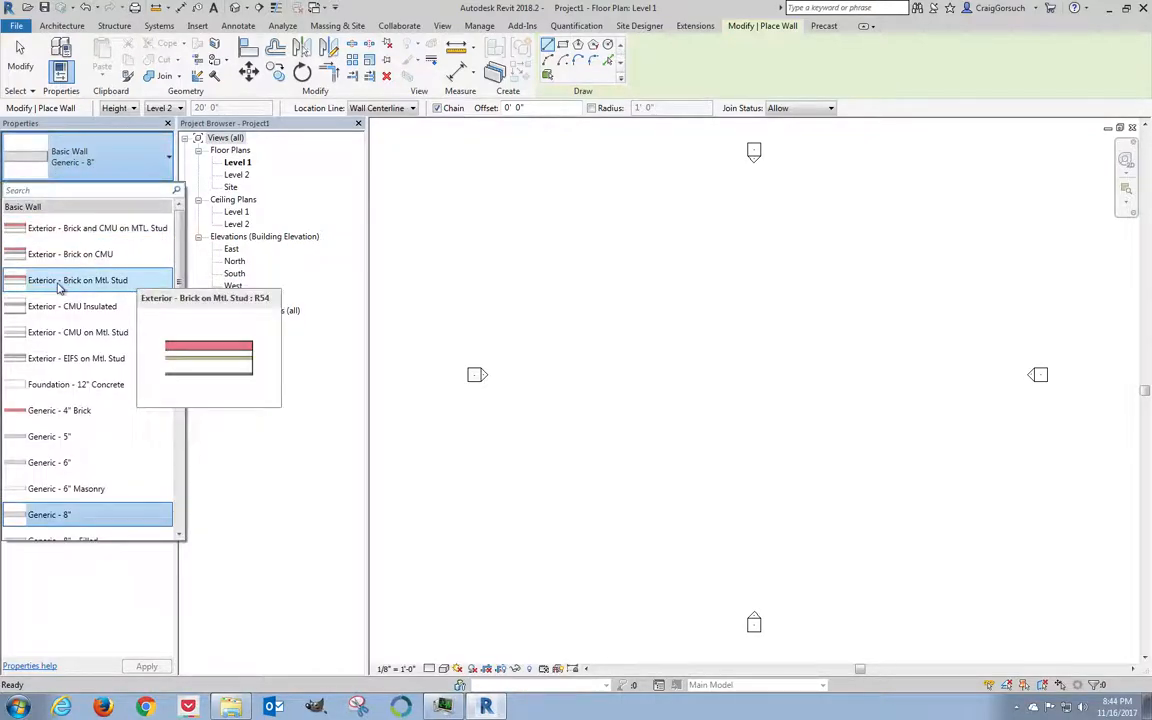
left_click(111, 282)
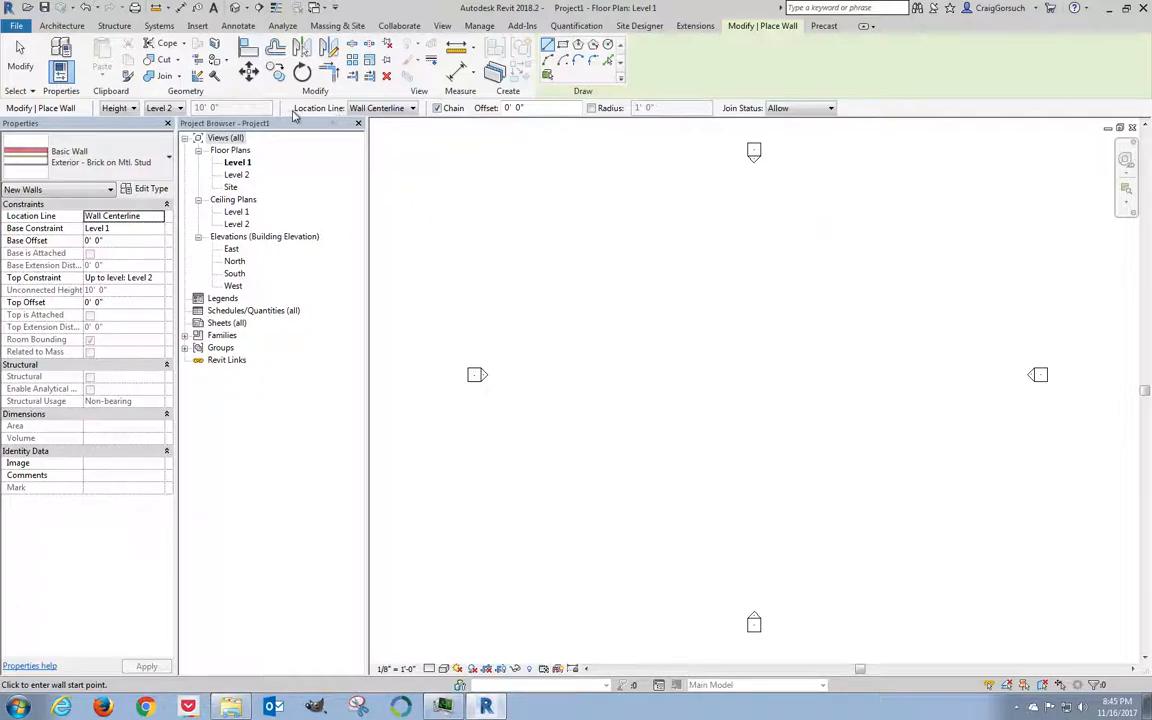
left_click(392, 110)
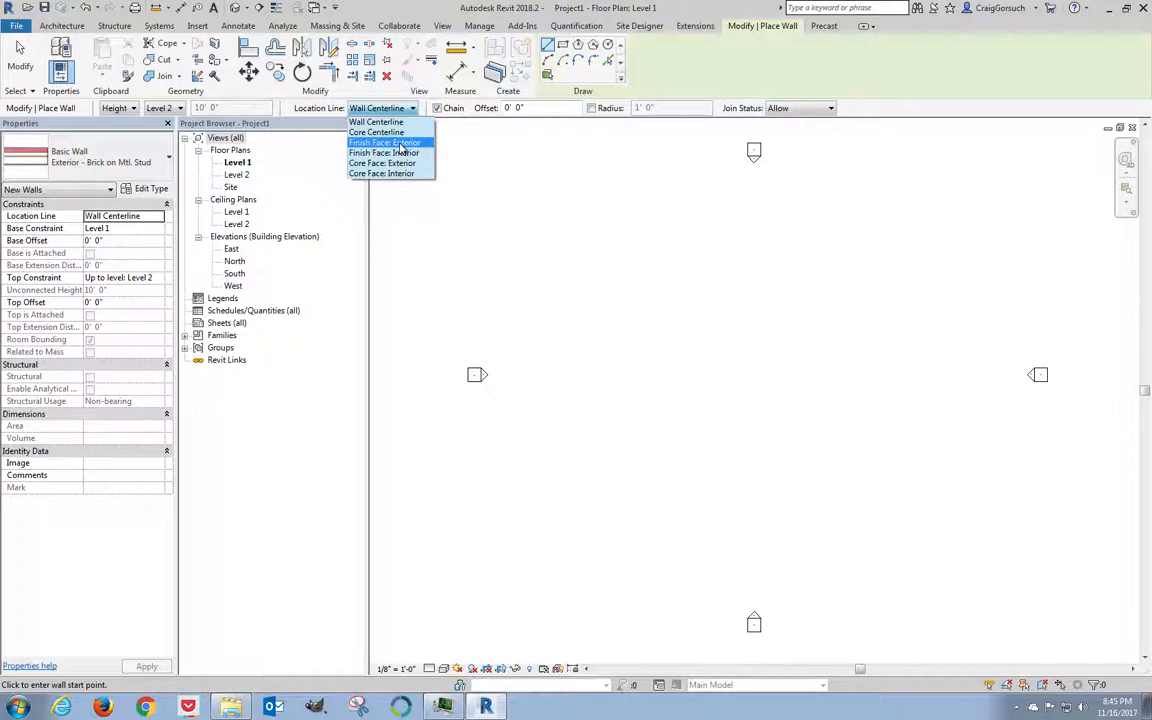
left_click(400, 143)
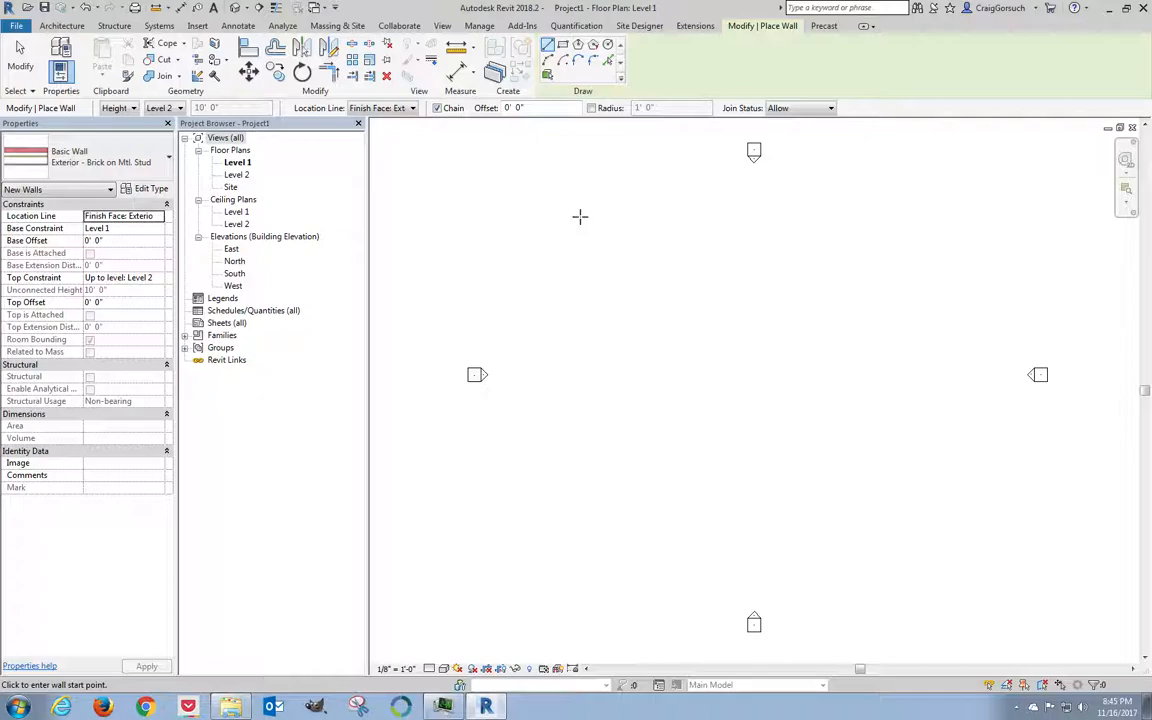
Draw a closed L-shaped loop of exterior walls, 24' for the top and stepped segments and 48' along the bottom and left sides.
left_click(653, 280)
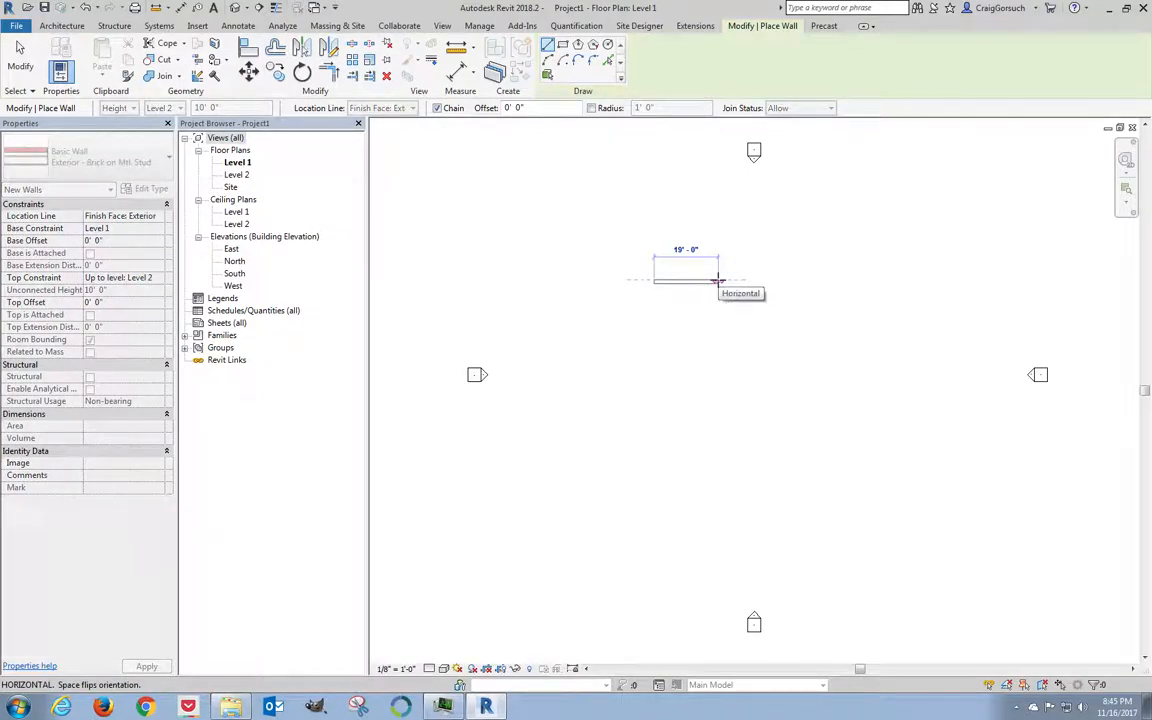
type("24")
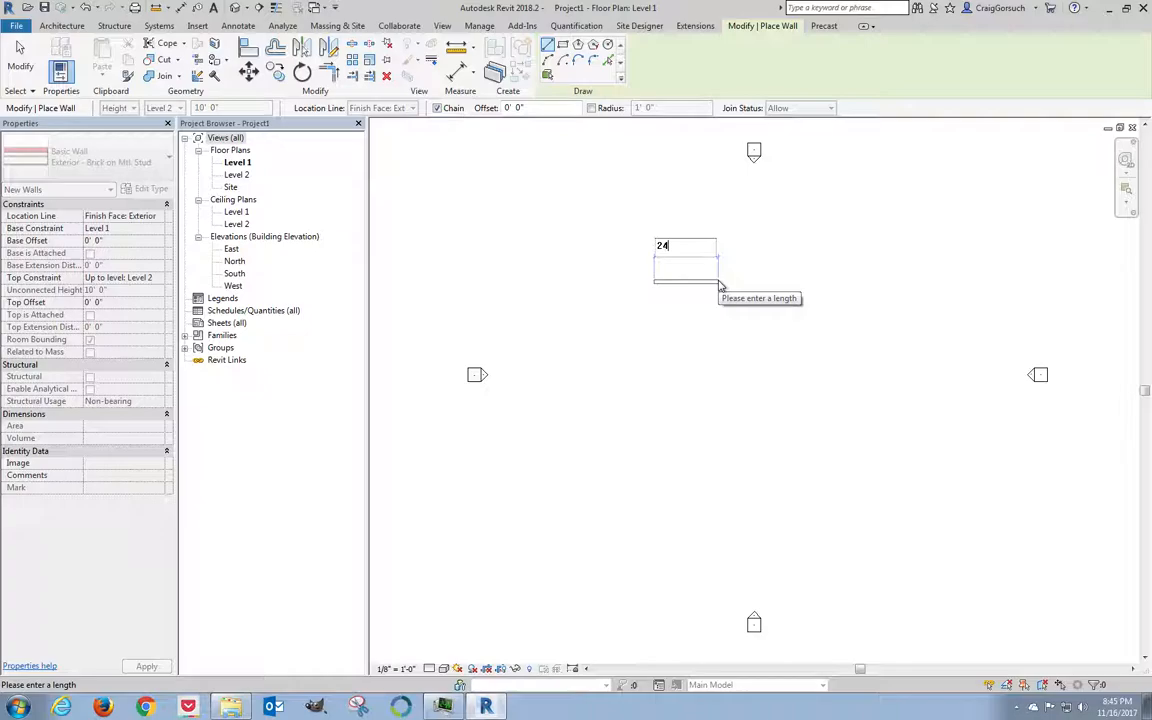
key("Return")
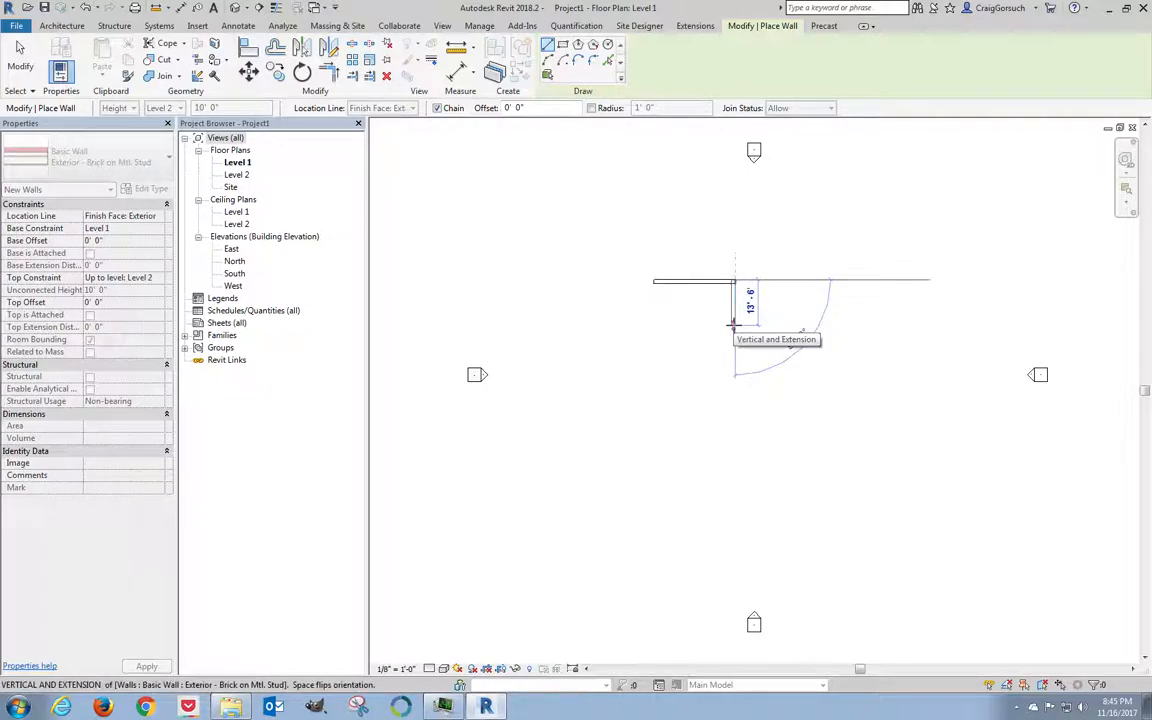
type("24")
key("Return")
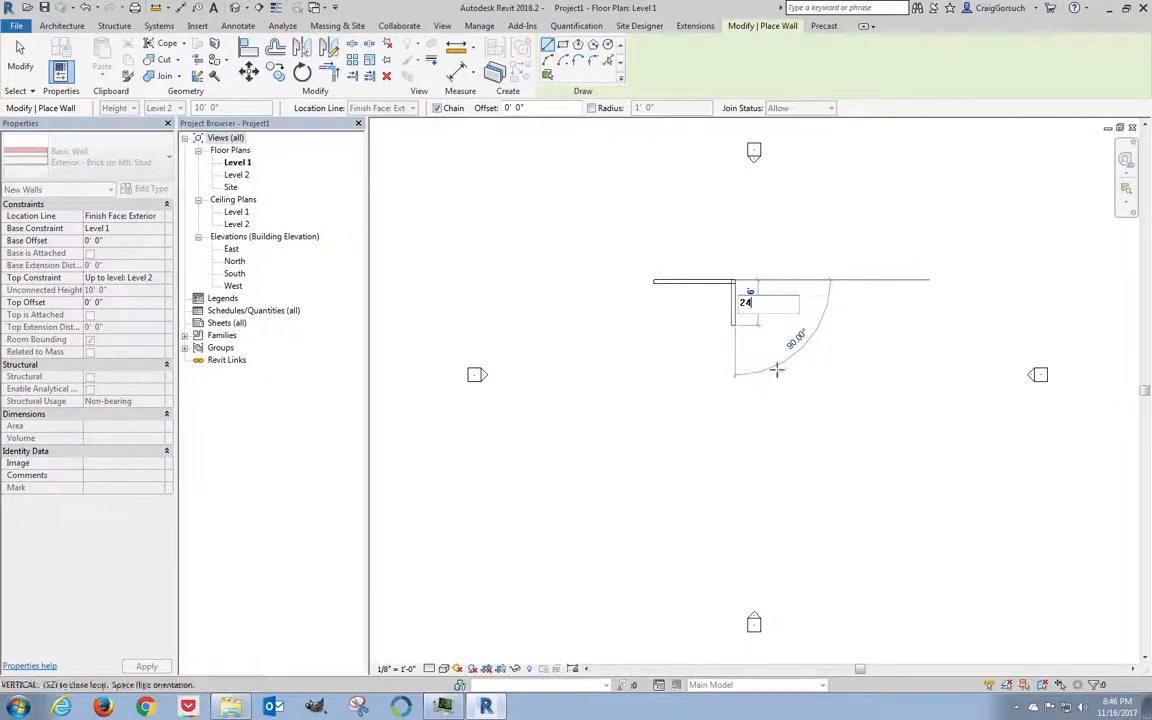
type("17")
key("Return")
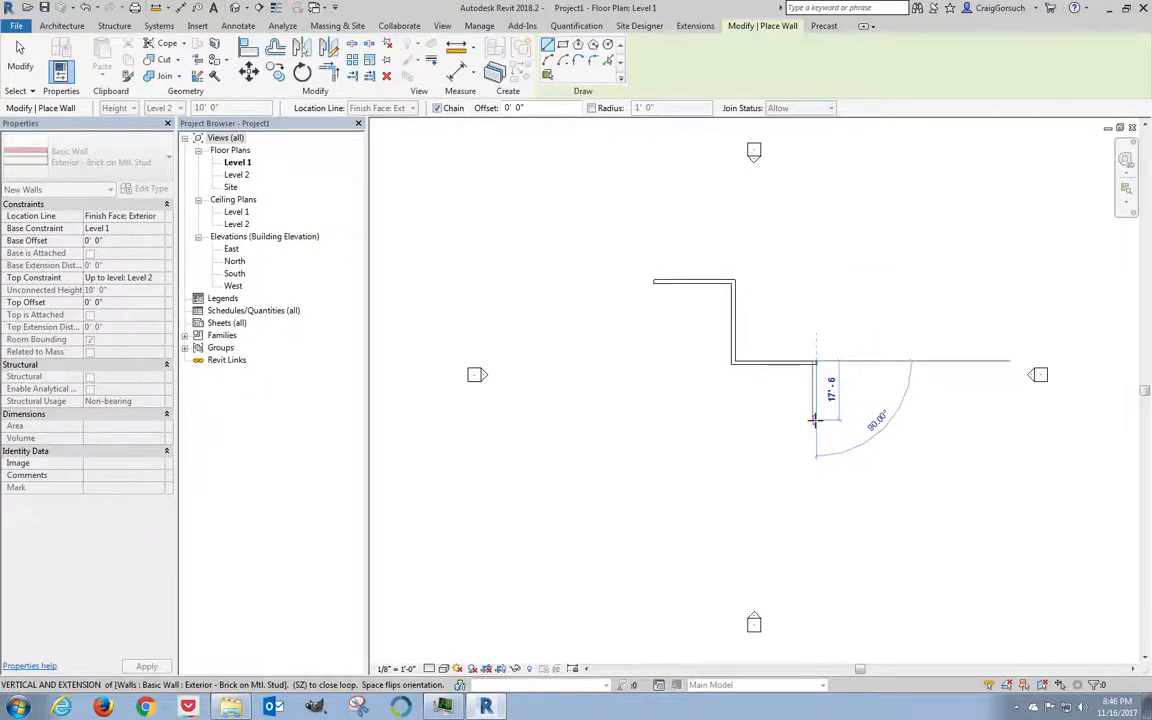
left_click(815, 440)
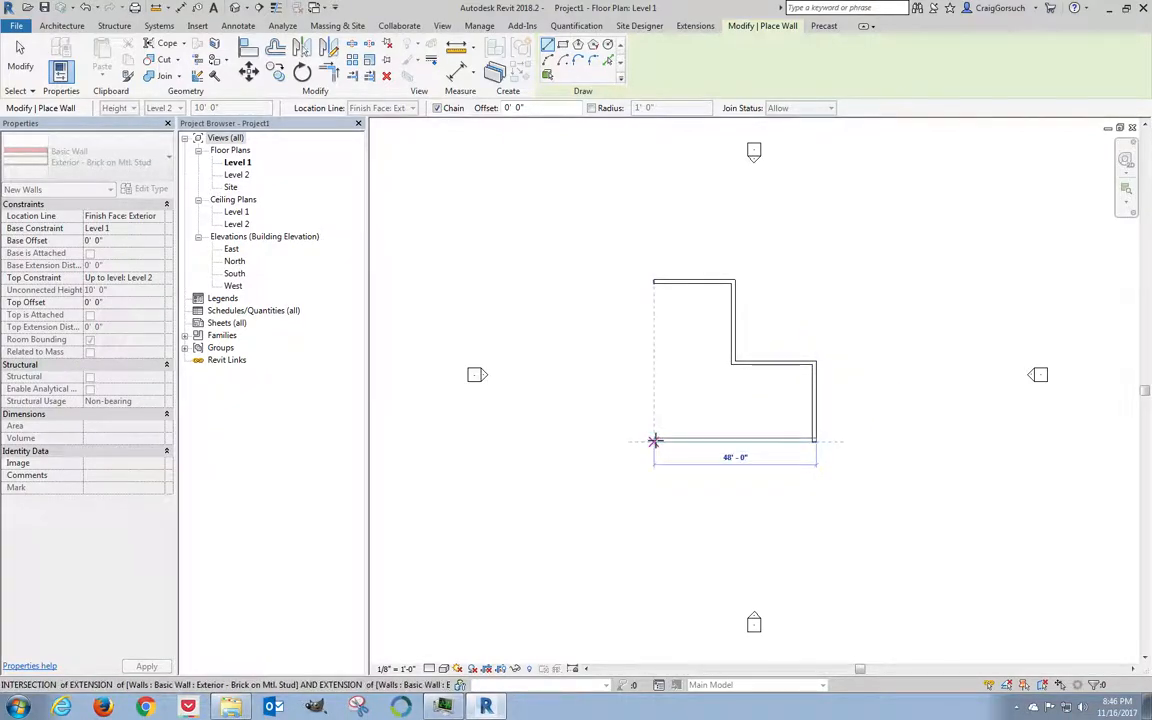
left_click(654, 441)
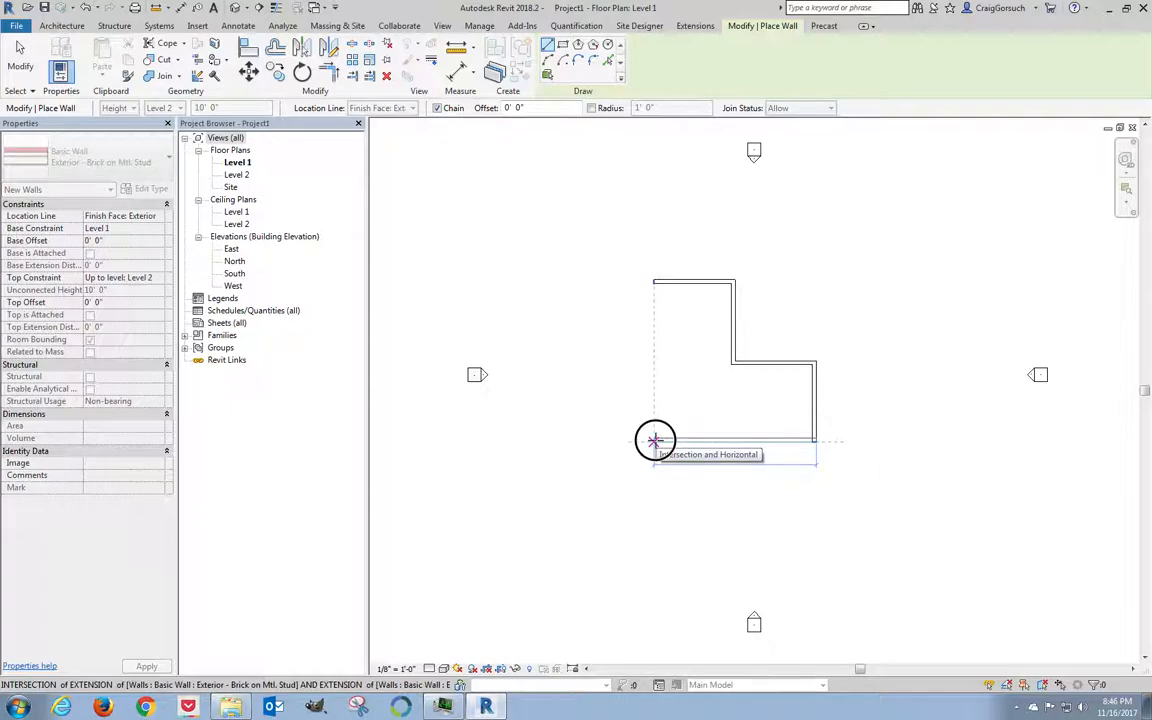
left_click(655, 282)
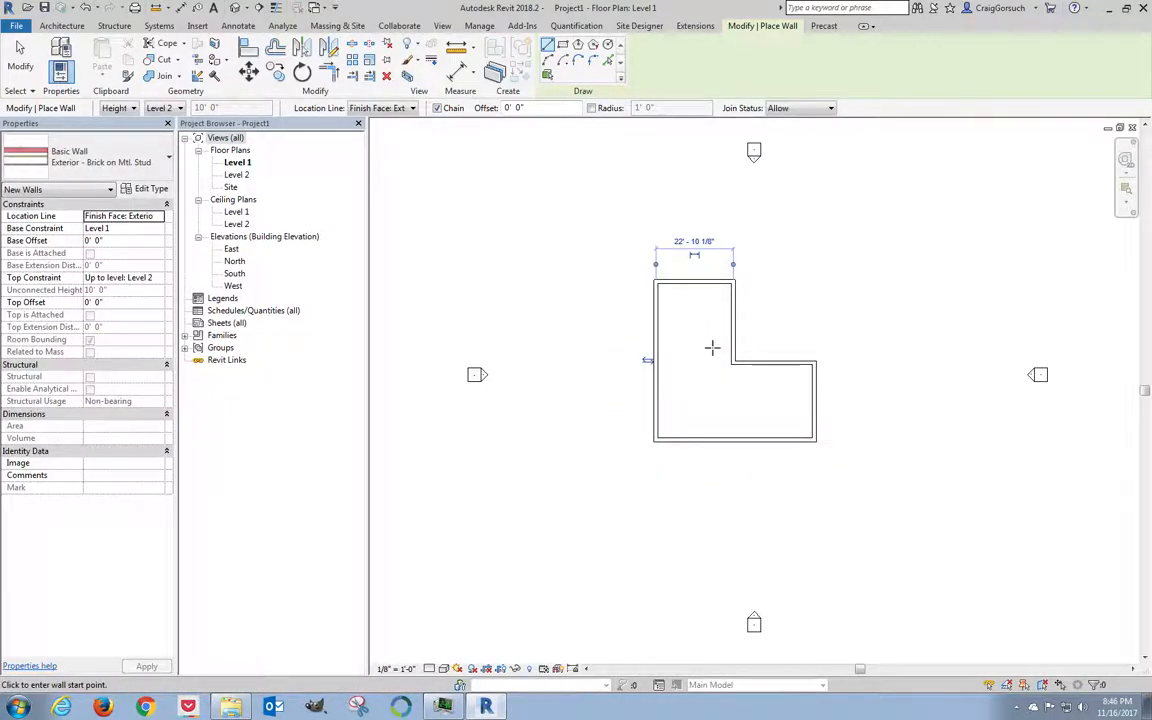
Select the left wall and move its temporary dimension's witness lines to the exterior faces of the left and right walls.
left_click(684, 245)
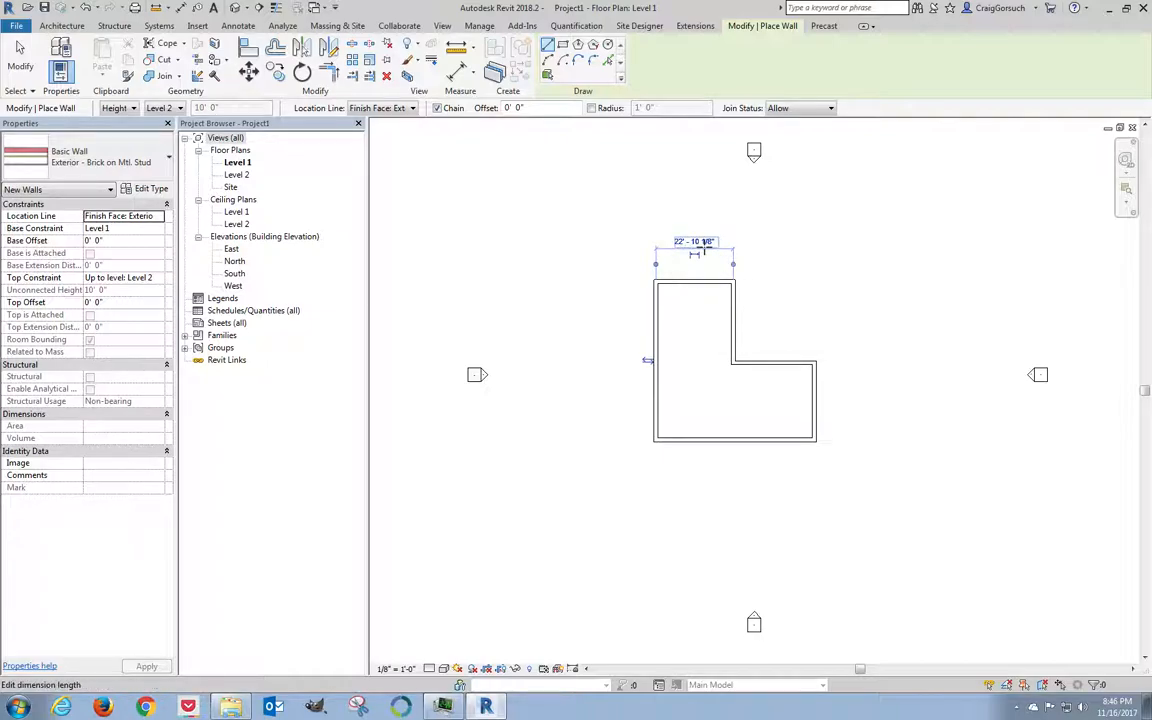
key("Escape")
scroll(694, 244, "down", 3)
scroll(703, 250, "up", 5)
scroll(701, 250, "up", 4)
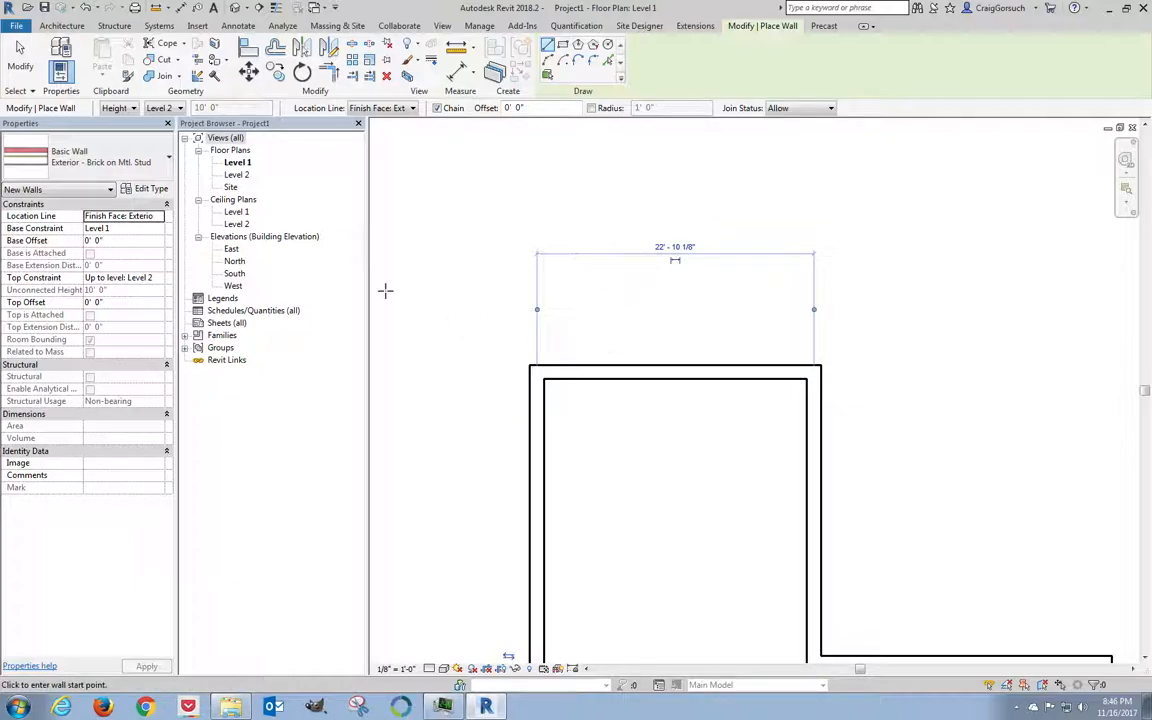
left_click(20, 60)
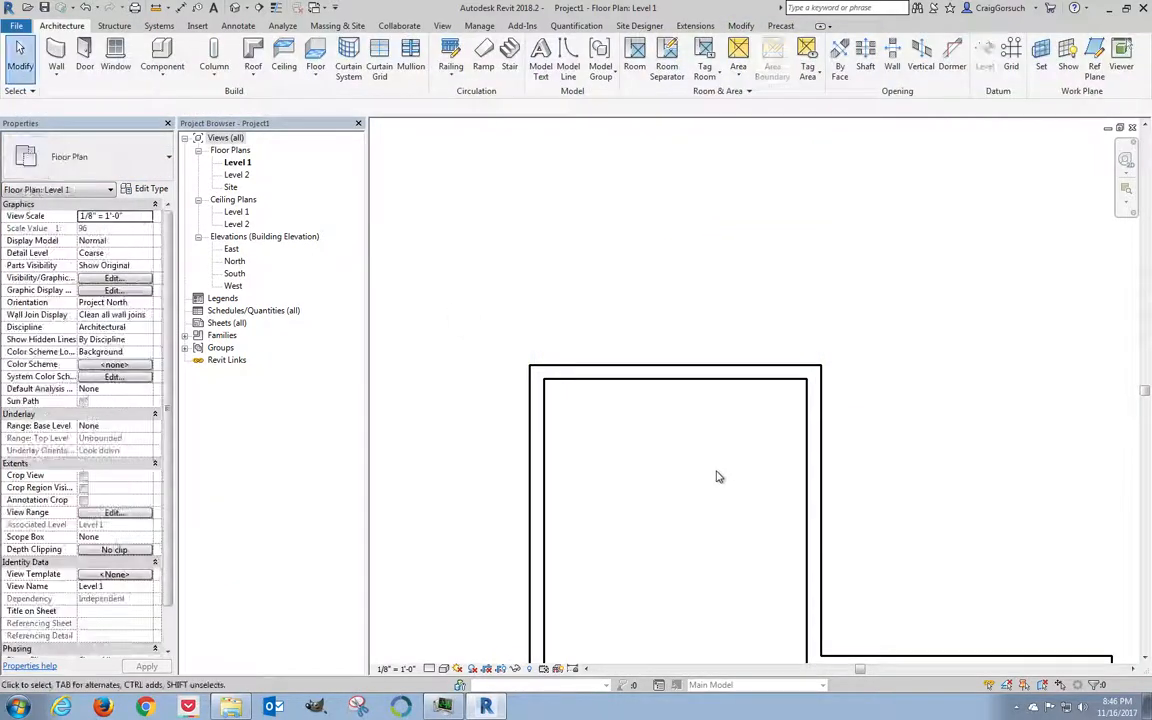
left_click(547, 457)
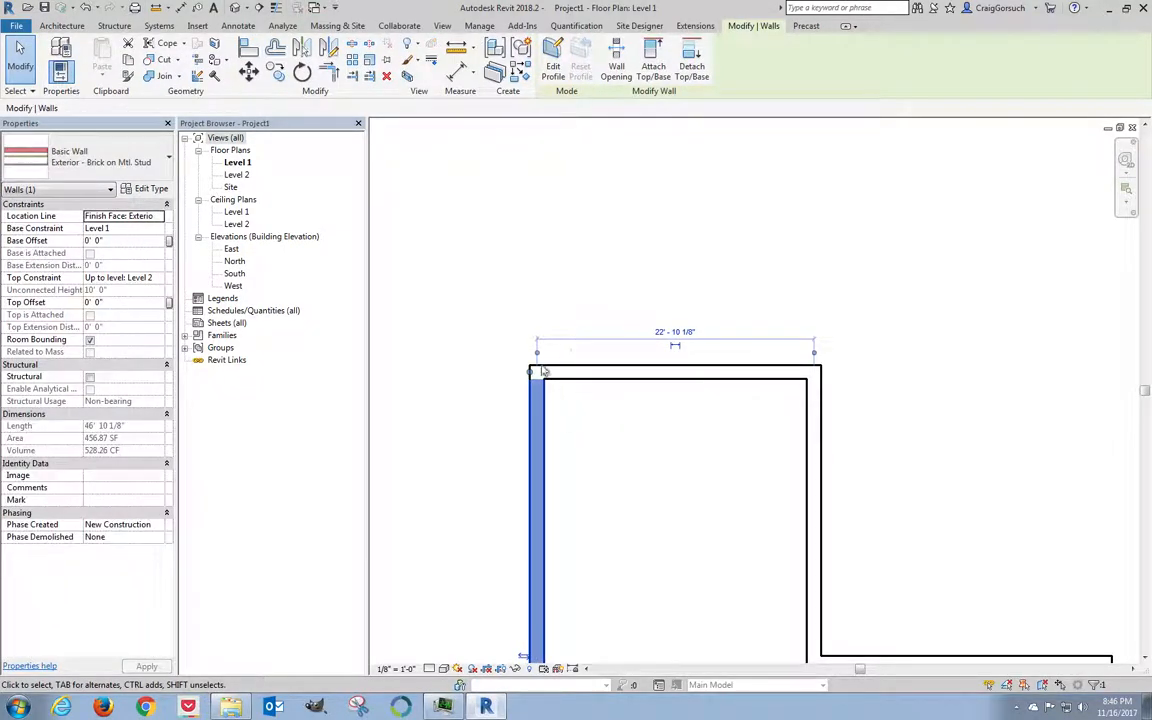
mouse_move(538, 352)
left_mouse_down()
mouse_move(513, 398)
mouse_move(530, 404)
mouse_move(521, 400)
mouse_move(534, 346)
mouse_move(538, 356)
left_mouse_up()
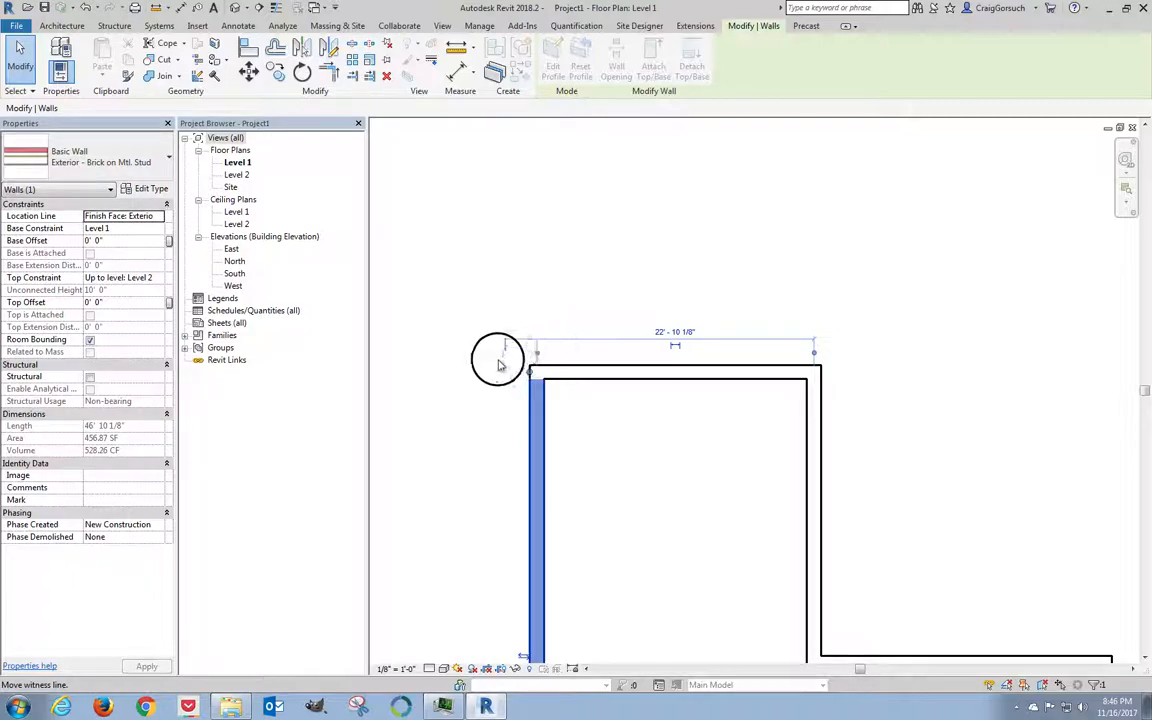
left_click(531, 412)
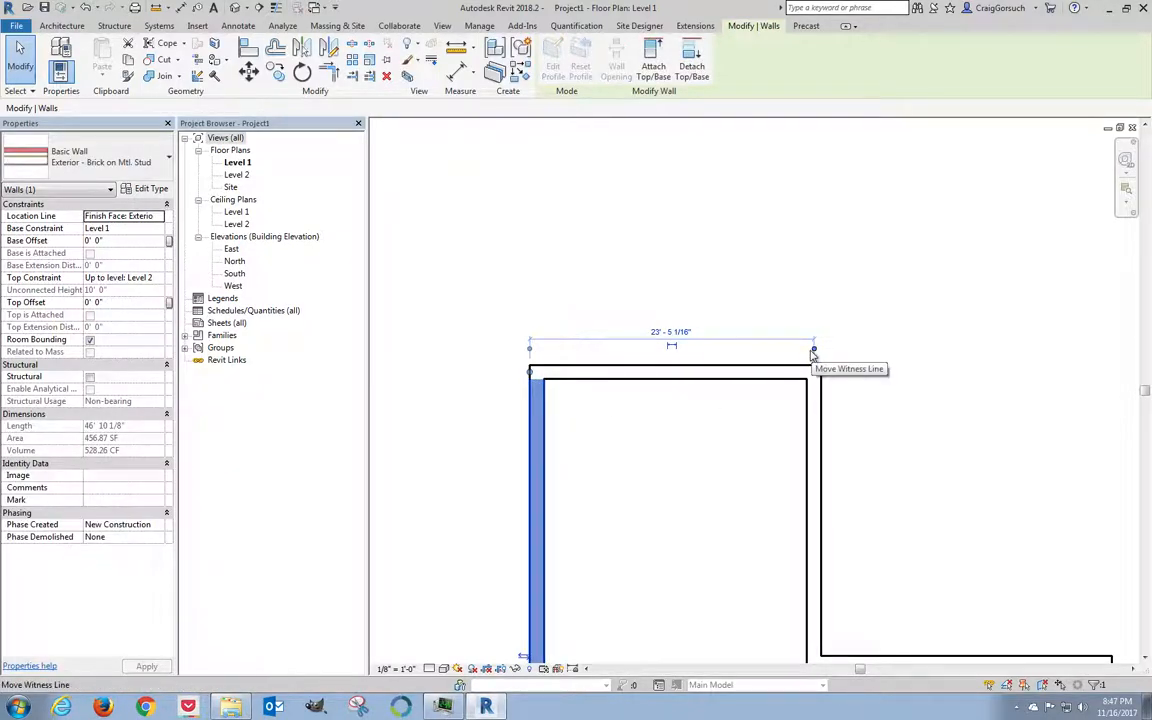
left_click_drag(816, 353, 823, 412)
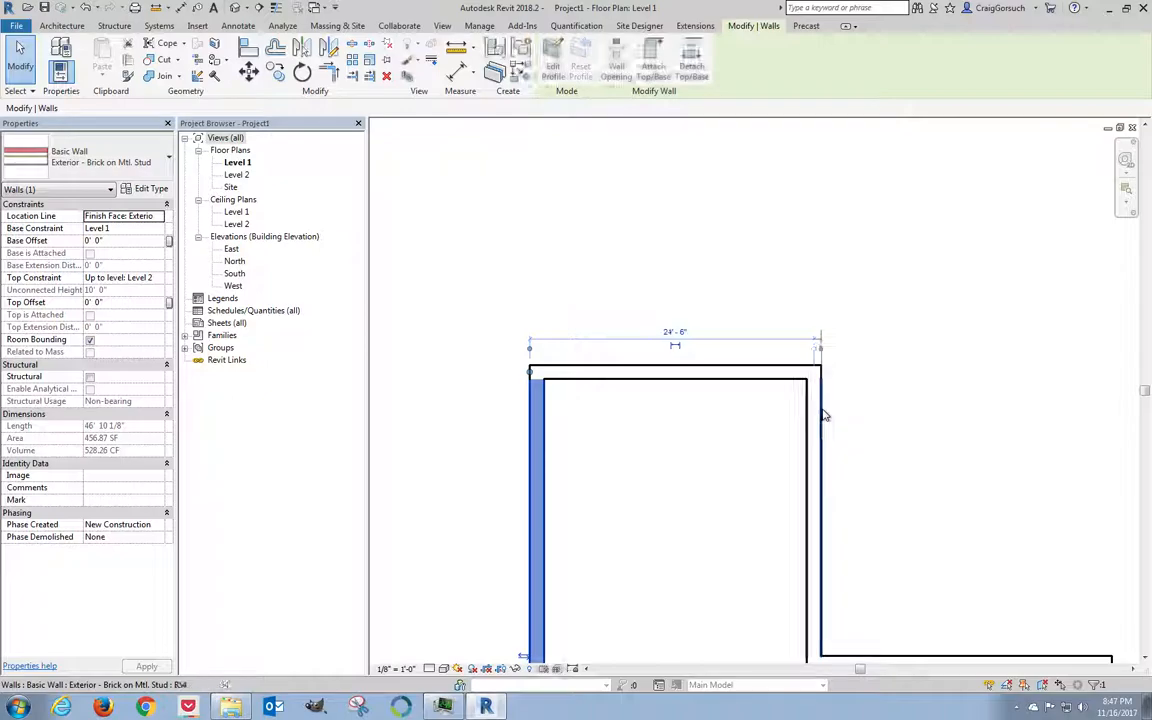
left_click(703, 304)
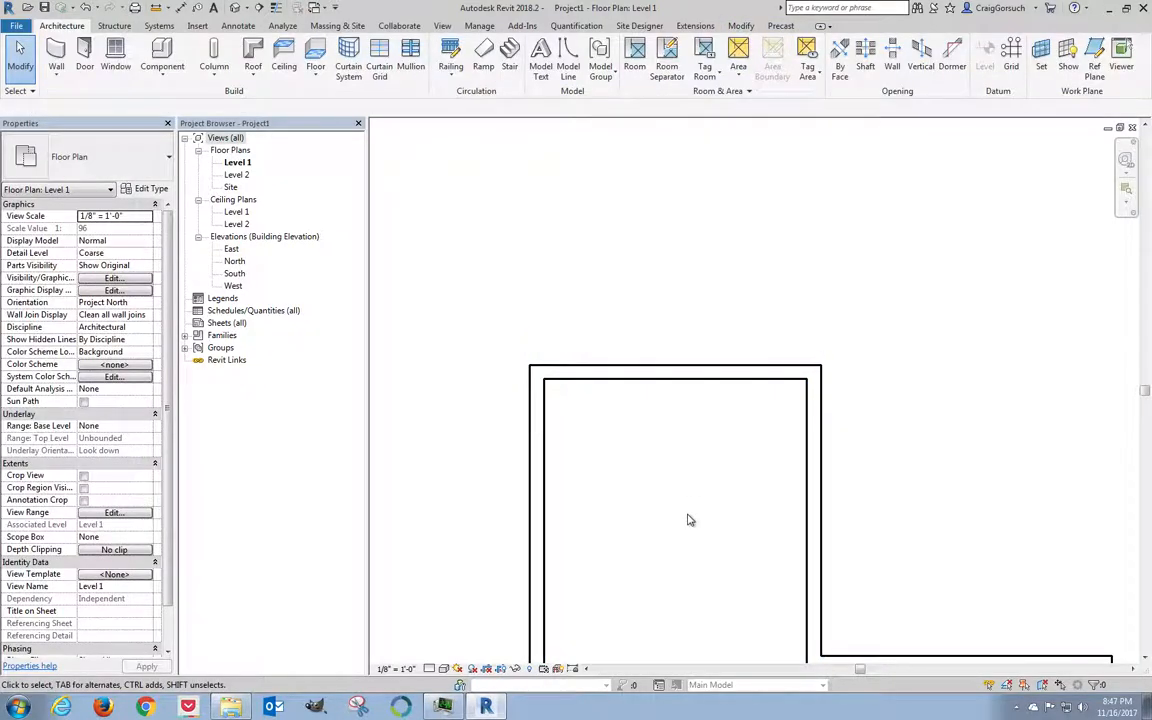
Set the Level 1 floor plan's detail level to Medium.
scroll(668, 401, "down", 5)
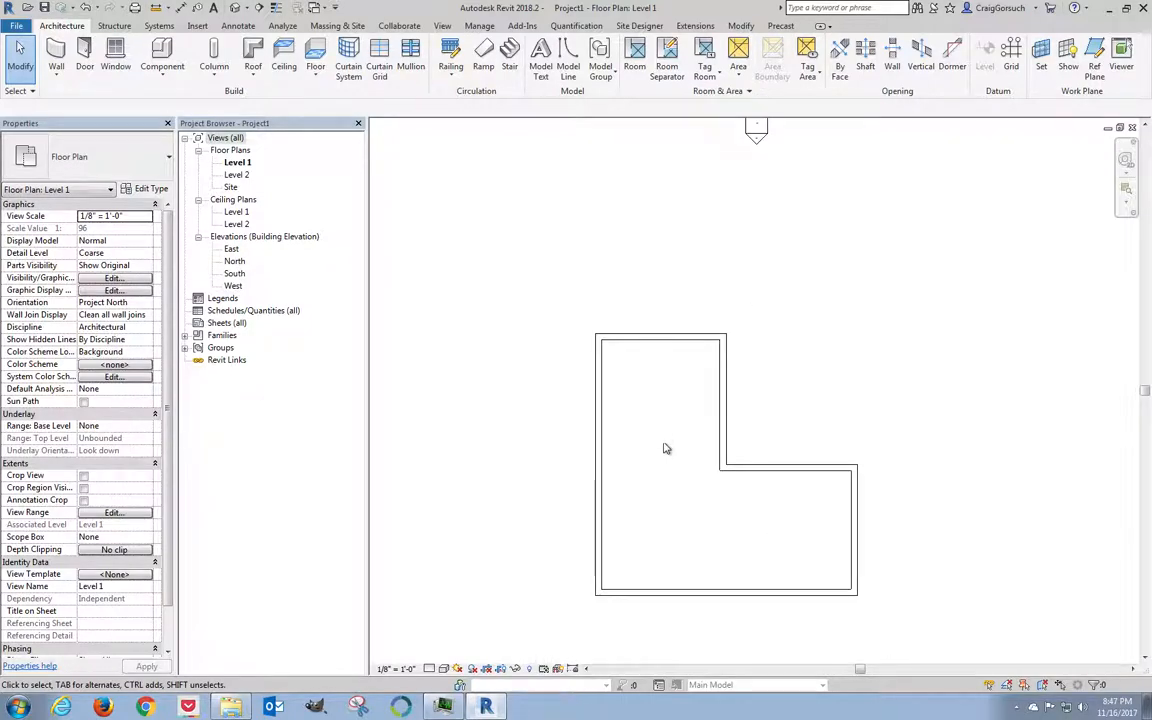
middle_click_drag(666, 402, 667, 400)
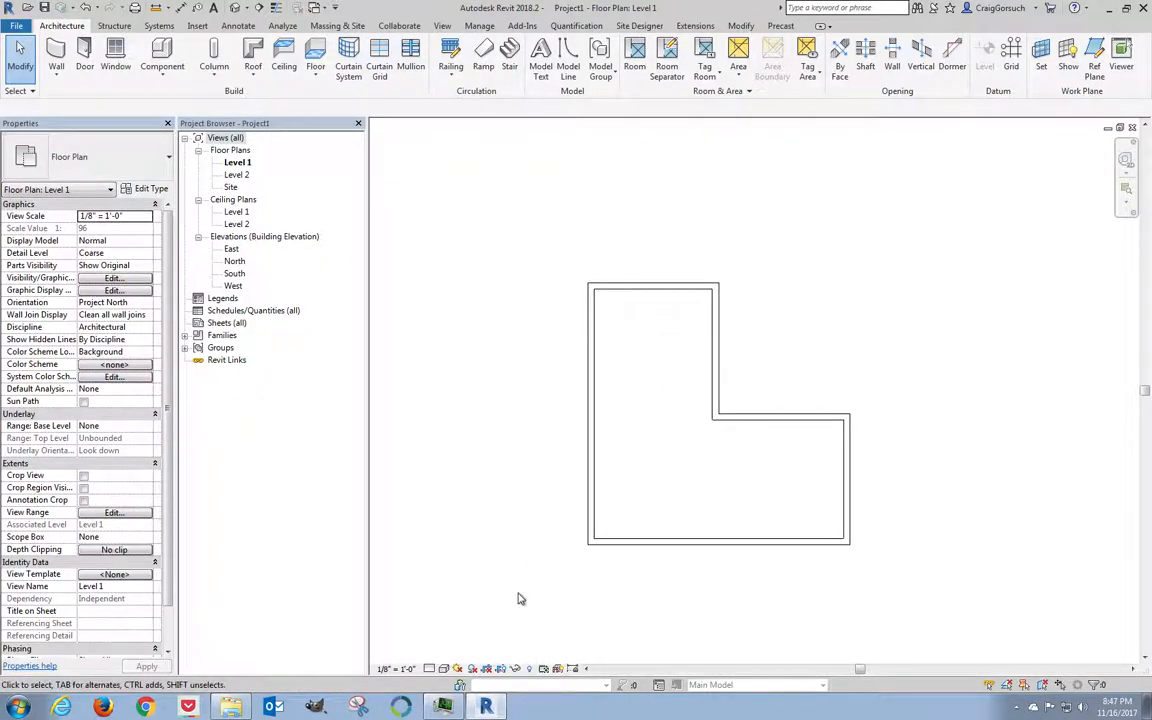
left_click(429, 668)
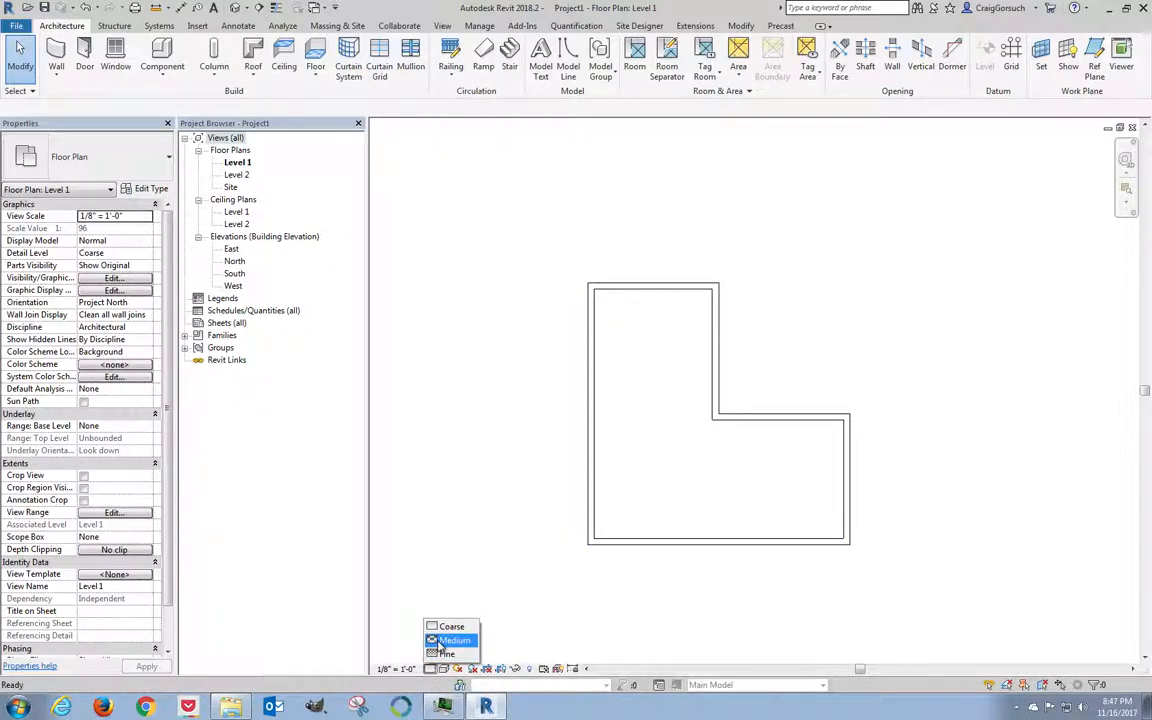
left_click(446, 639)
Examine the wall layers at the building's upper-left corner, selecting the top wall to inspect it.
scroll(600, 285, "down", 5)
scroll(600, 285, "up", 10)
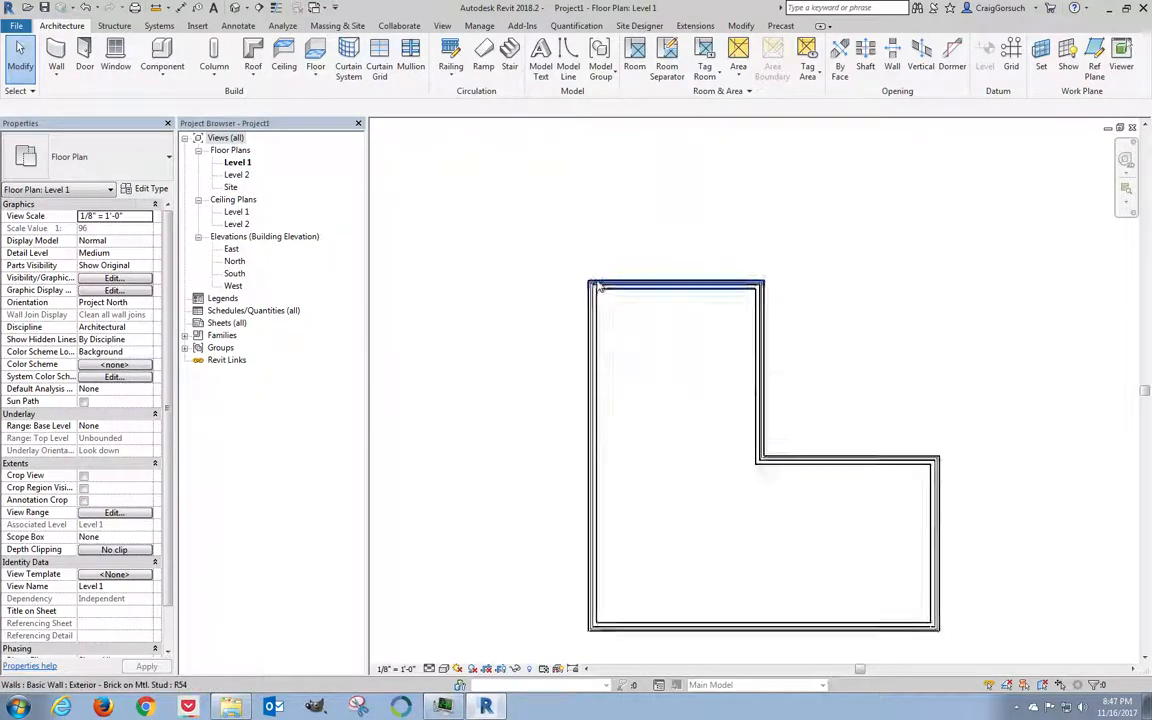
scroll(695, 458, "down", 2)
middle_click_drag(725, 444, 660, 488)
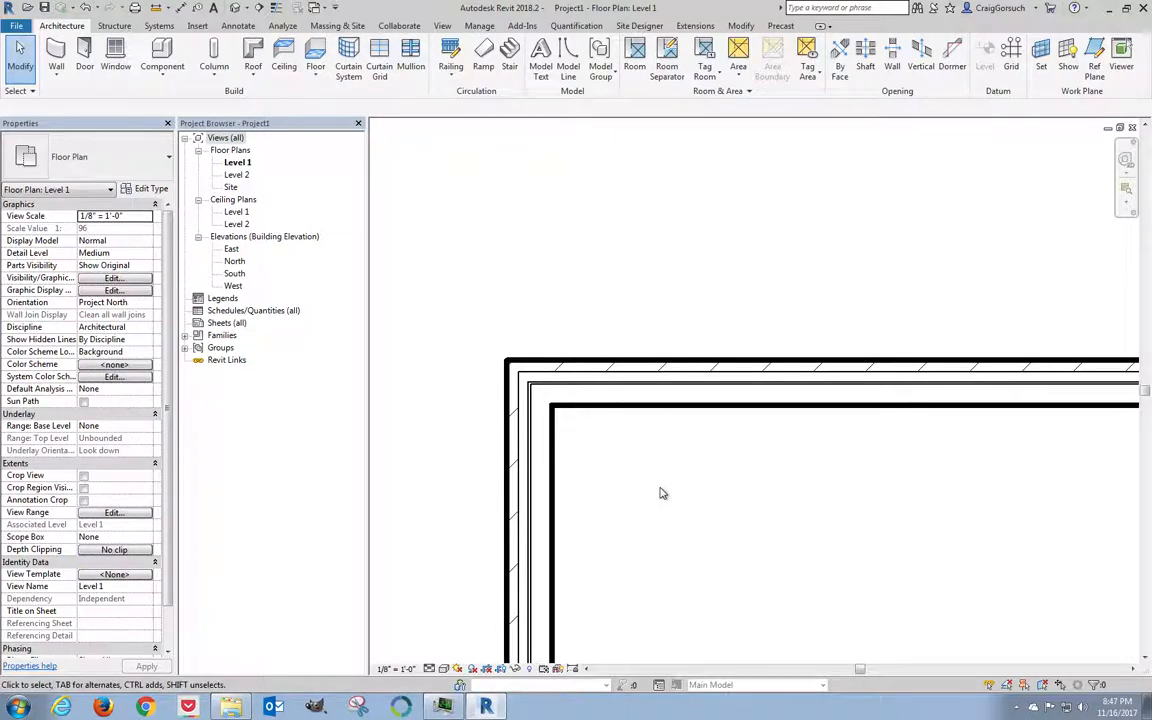
left_click(630, 408)
left_click_drag(526, 368, 531, 371)
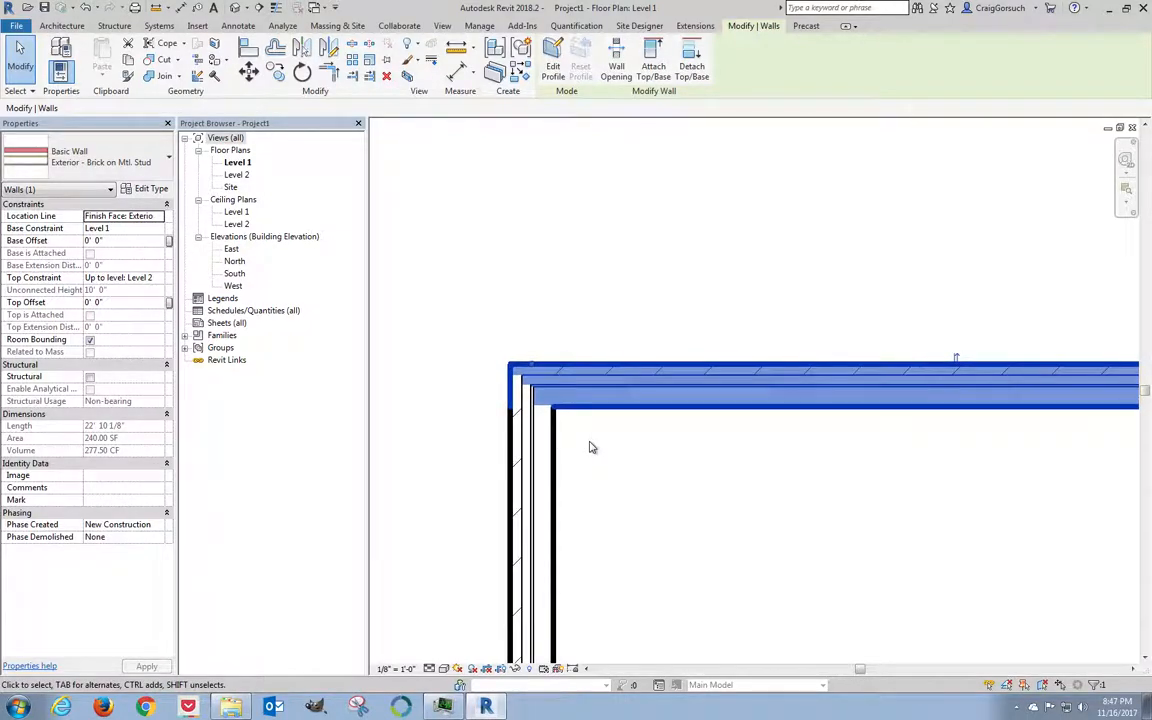
left_click(471, 197)
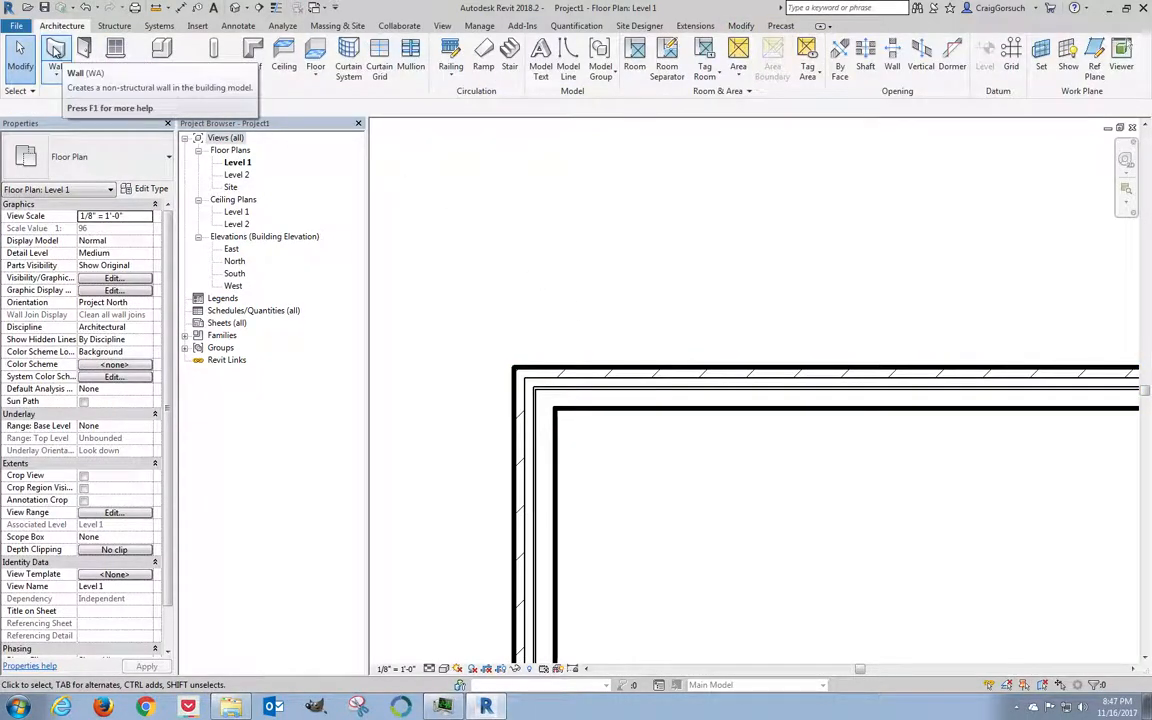
Draw a horizontal brick wall about 6'-6" long above the building's upper-left corner, using Finish Face: Interior as its location line.
left_click(56, 49)
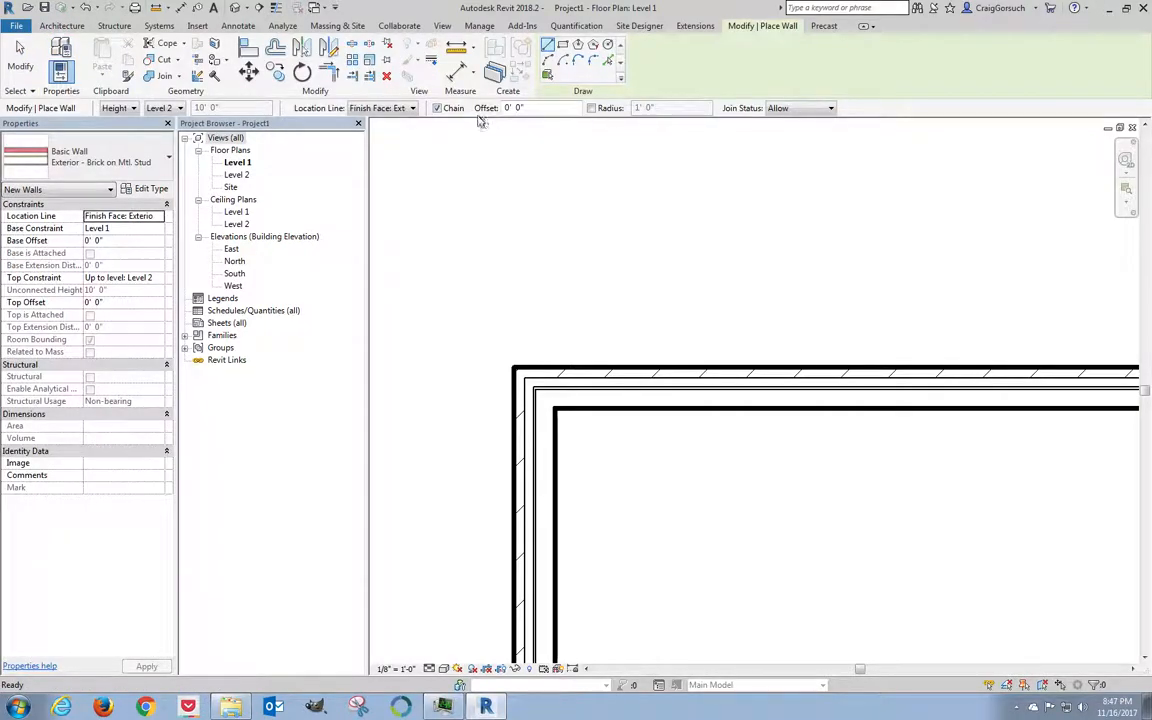
left_click(386, 110)
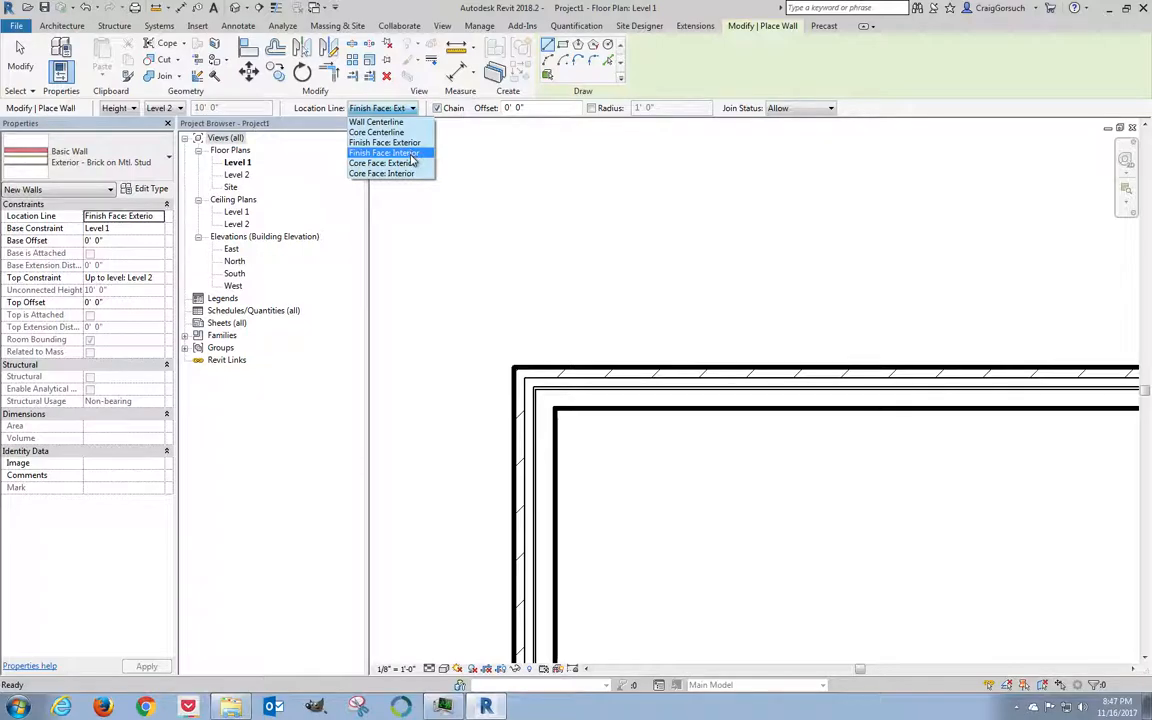
left_click(410, 154)
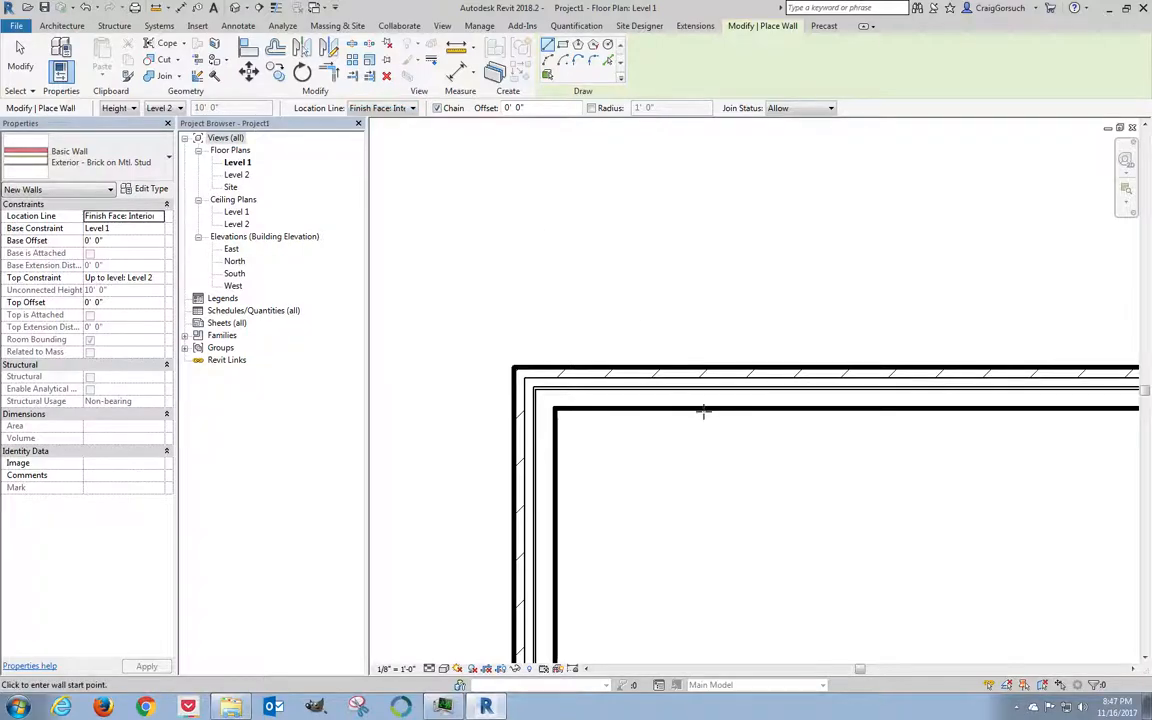
left_click(514, 253)
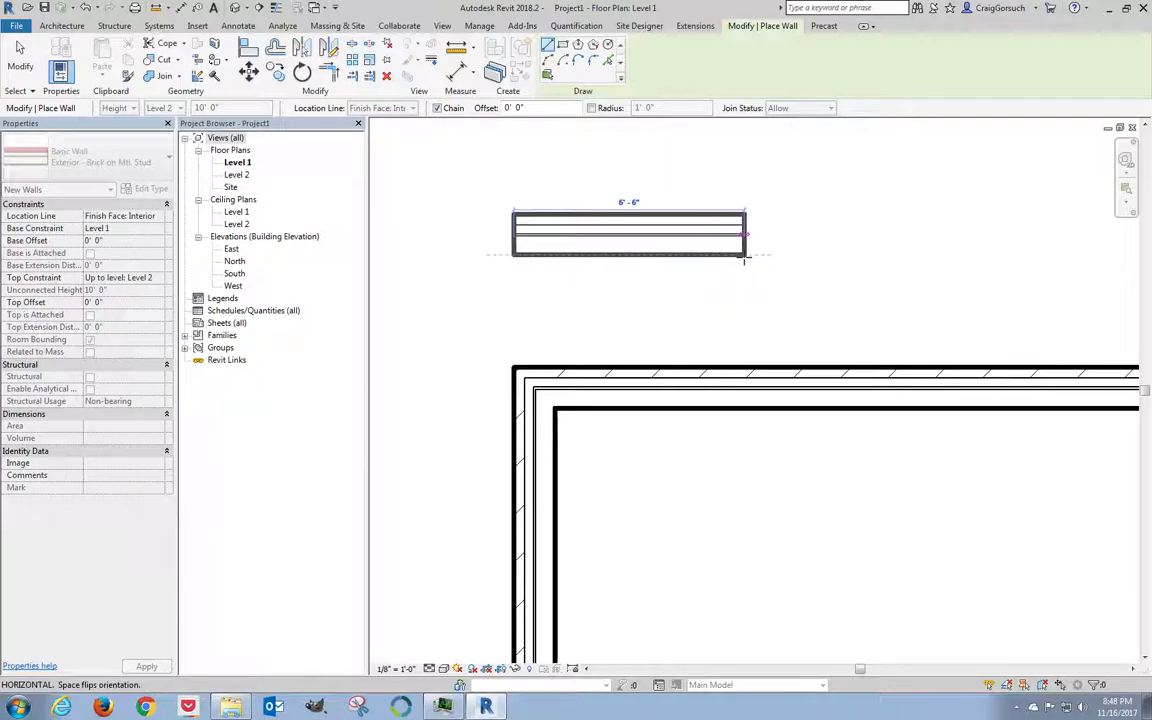
left_click(744, 255)
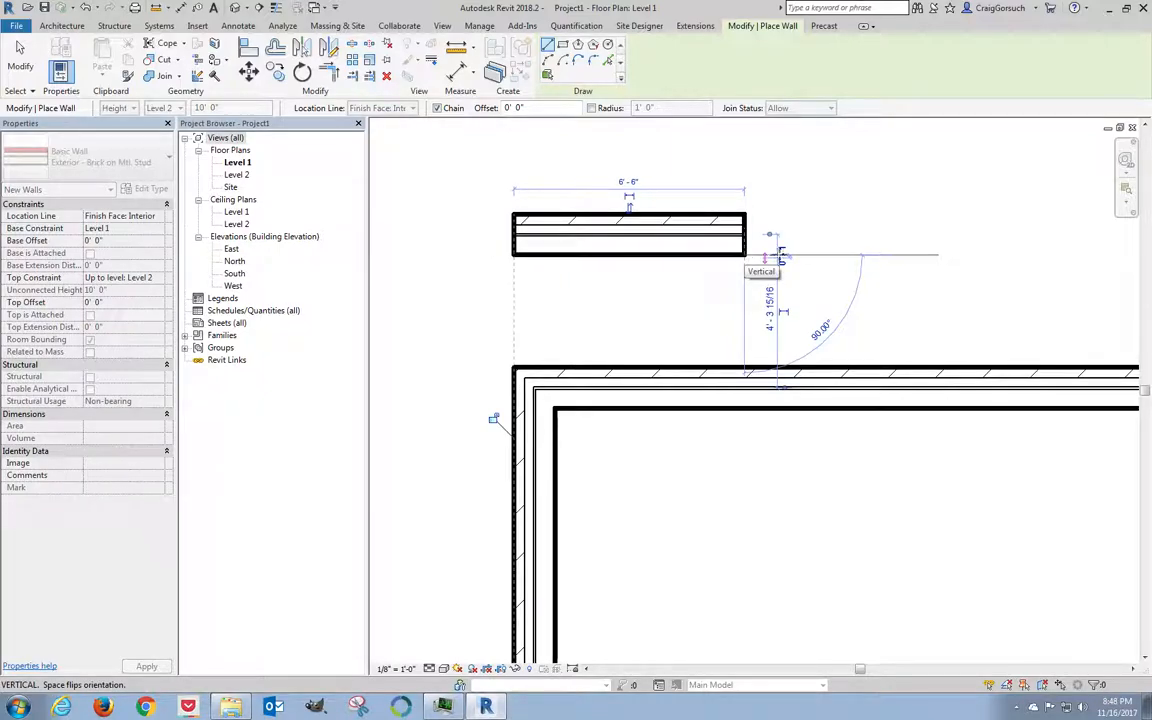
key("Escape")
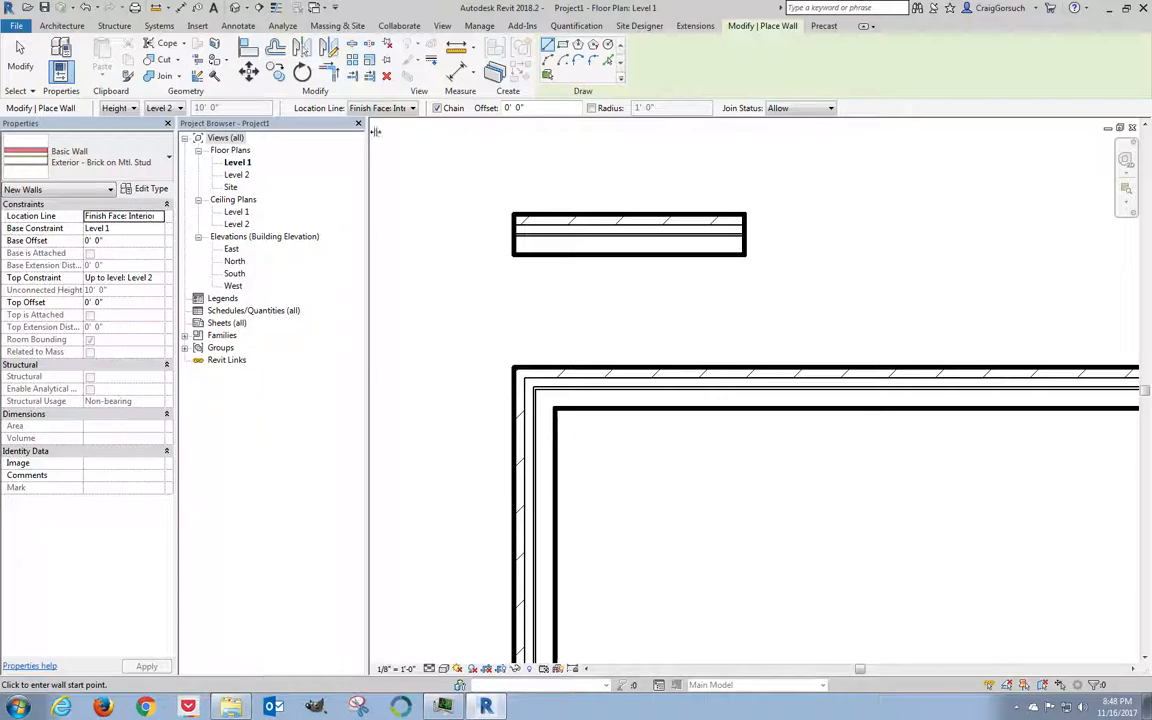
Draw a second horizontal wall about 6'-6" long above the first short one, with the location line set to Wall Centerline.
left_click(385, 108)
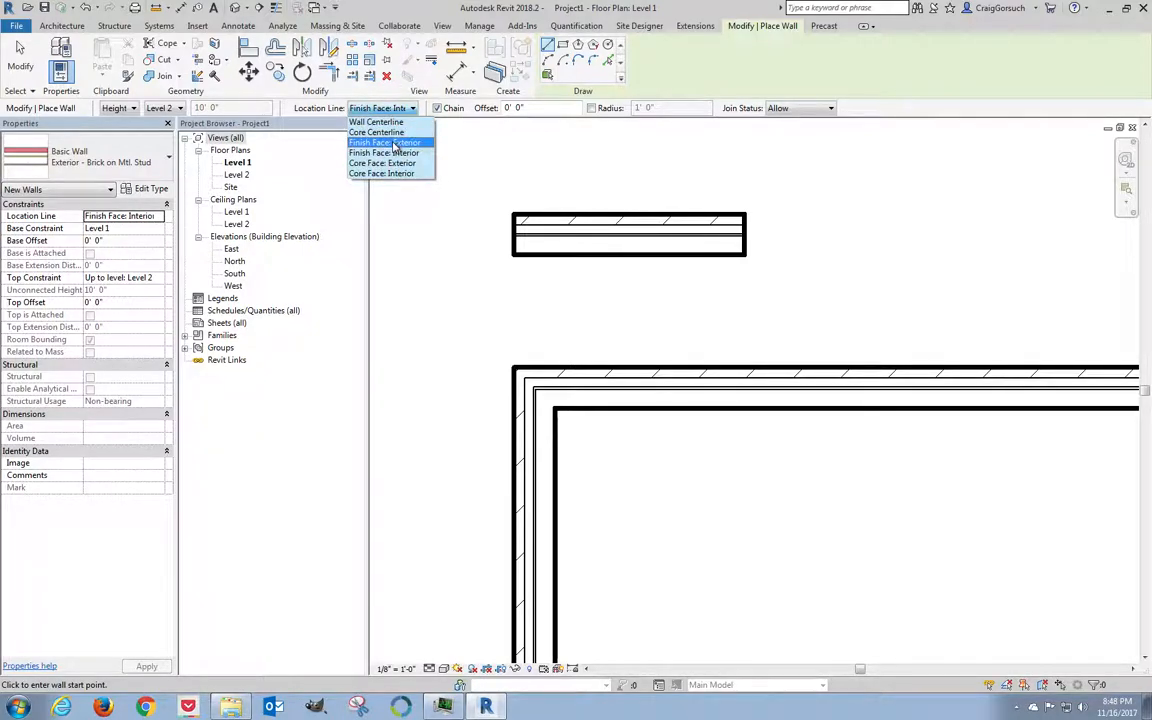
left_click(380, 122)
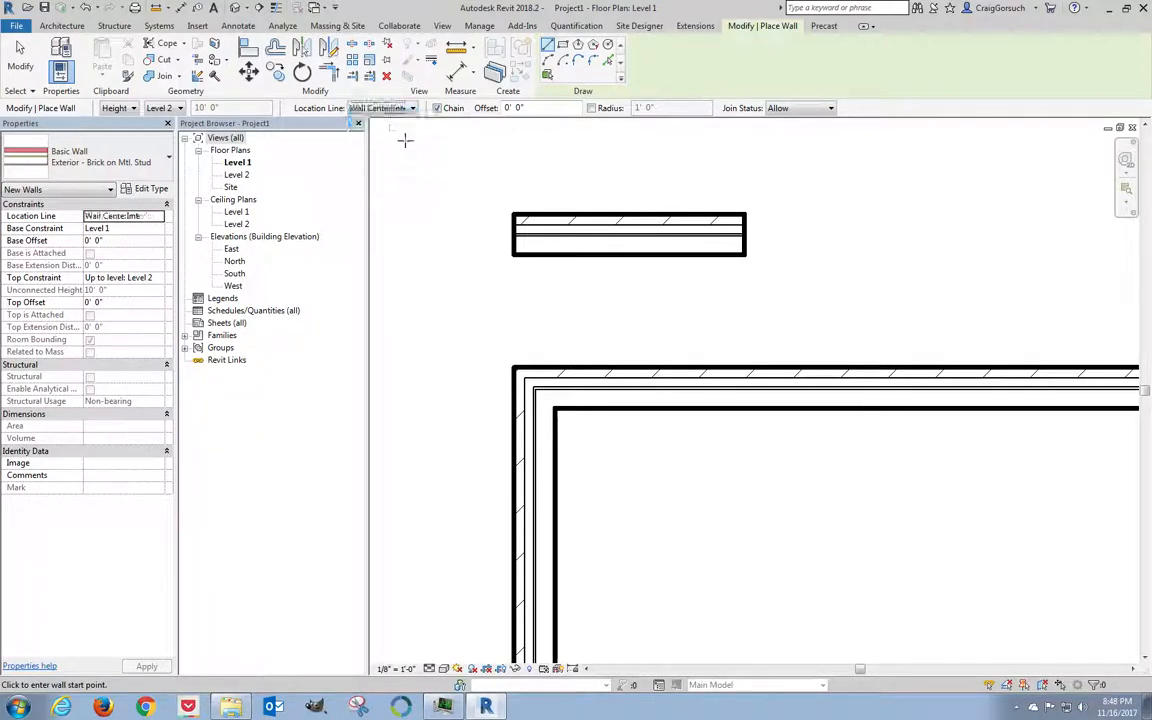
left_click(511, 158)
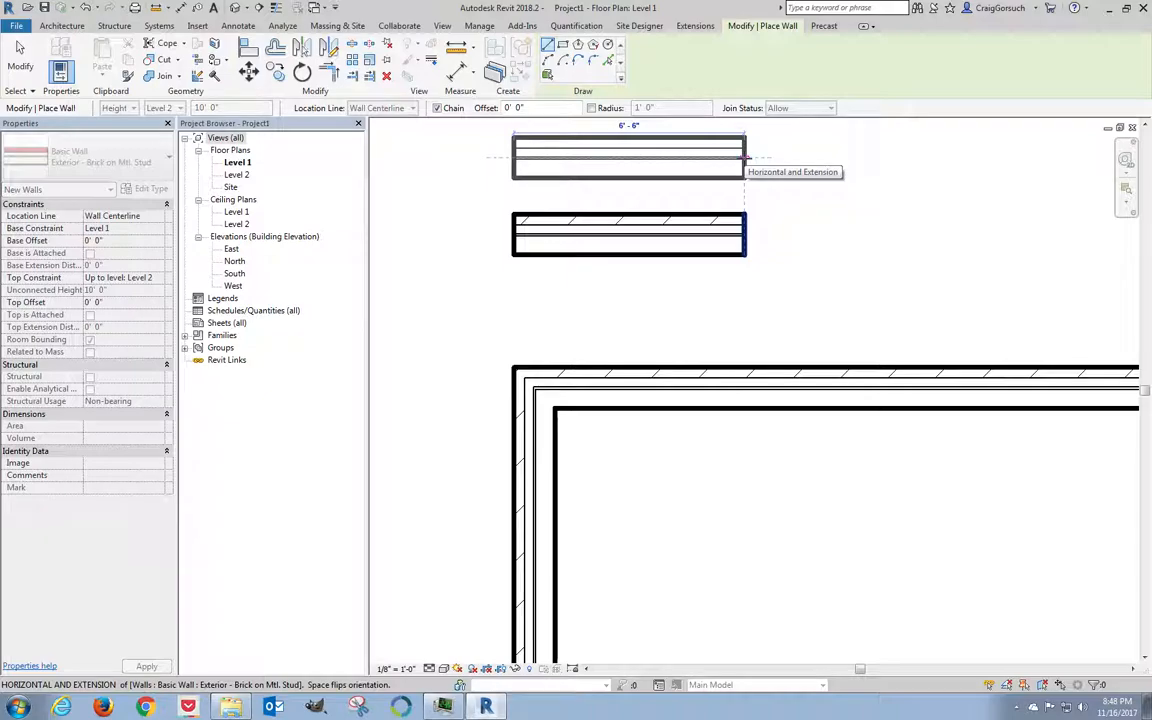
left_click(745, 157)
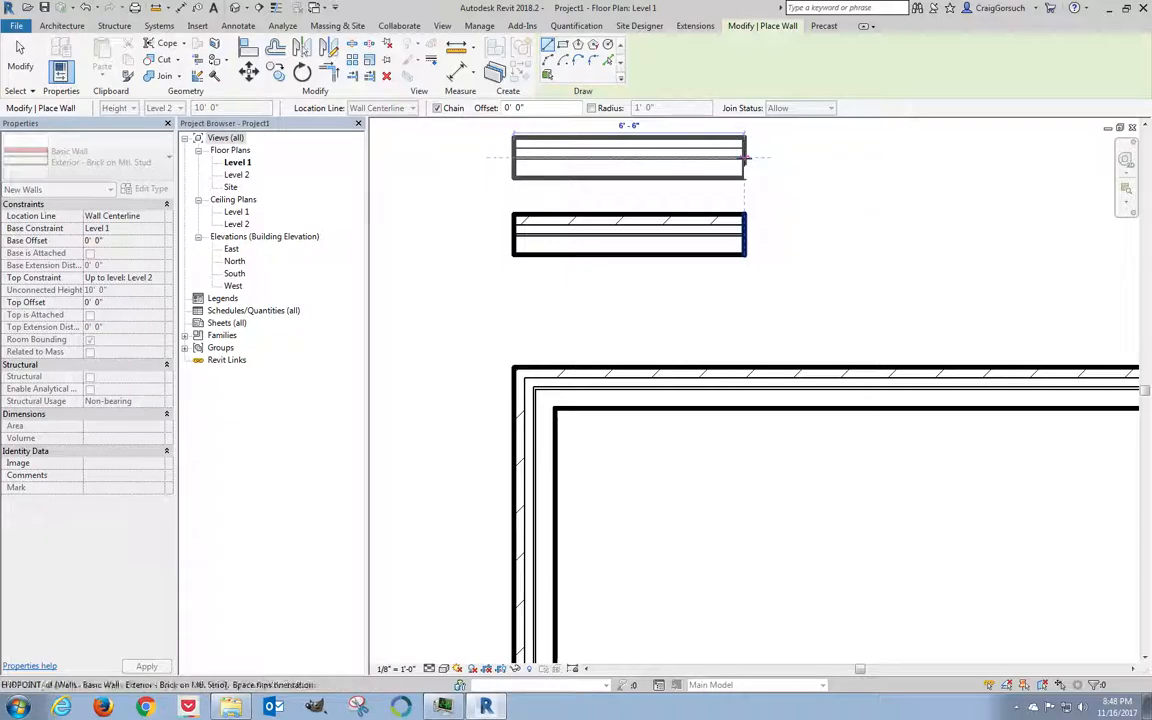
key("Escape")
Draw a third horizontal wall about 5'-5" long to the right of the two short walls, with the location line at Core Centerline.
left_click(378, 108)
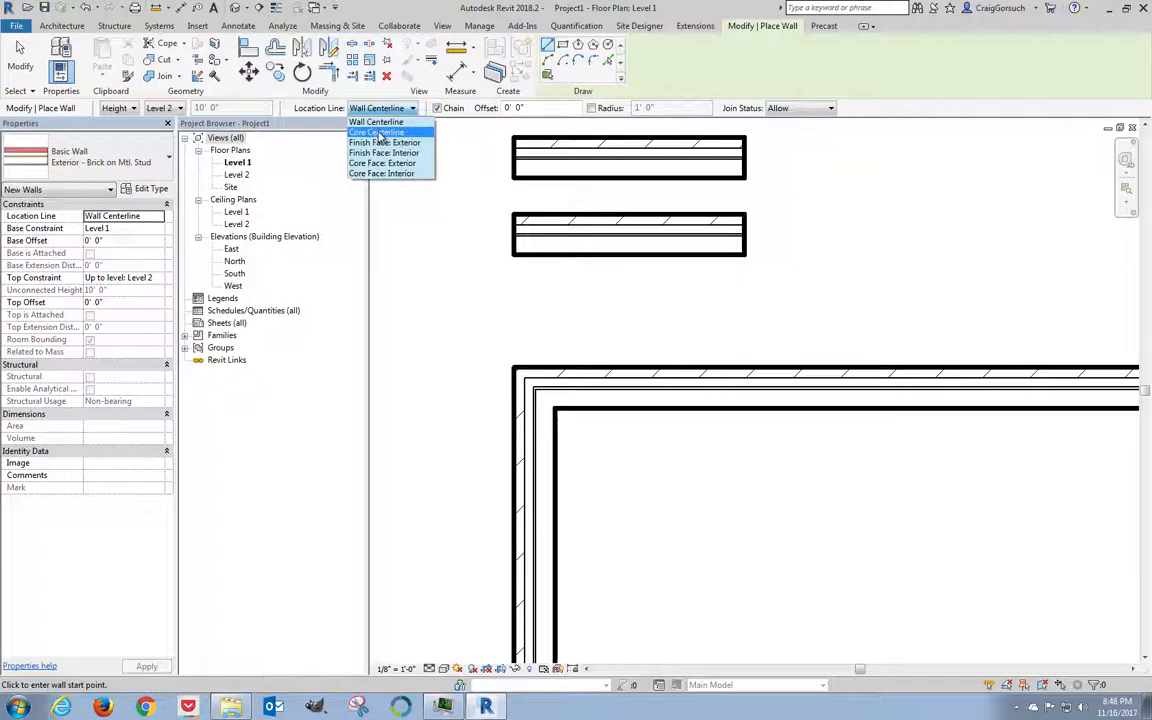
left_click(380, 133)
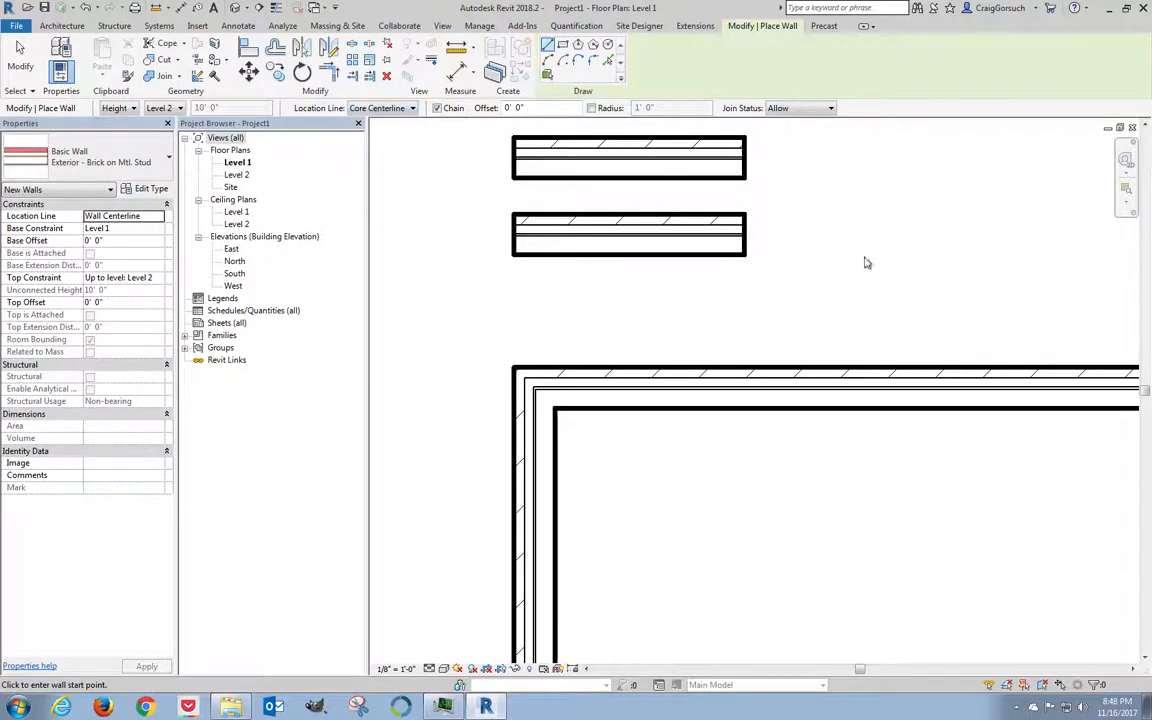
left_click(817, 193)
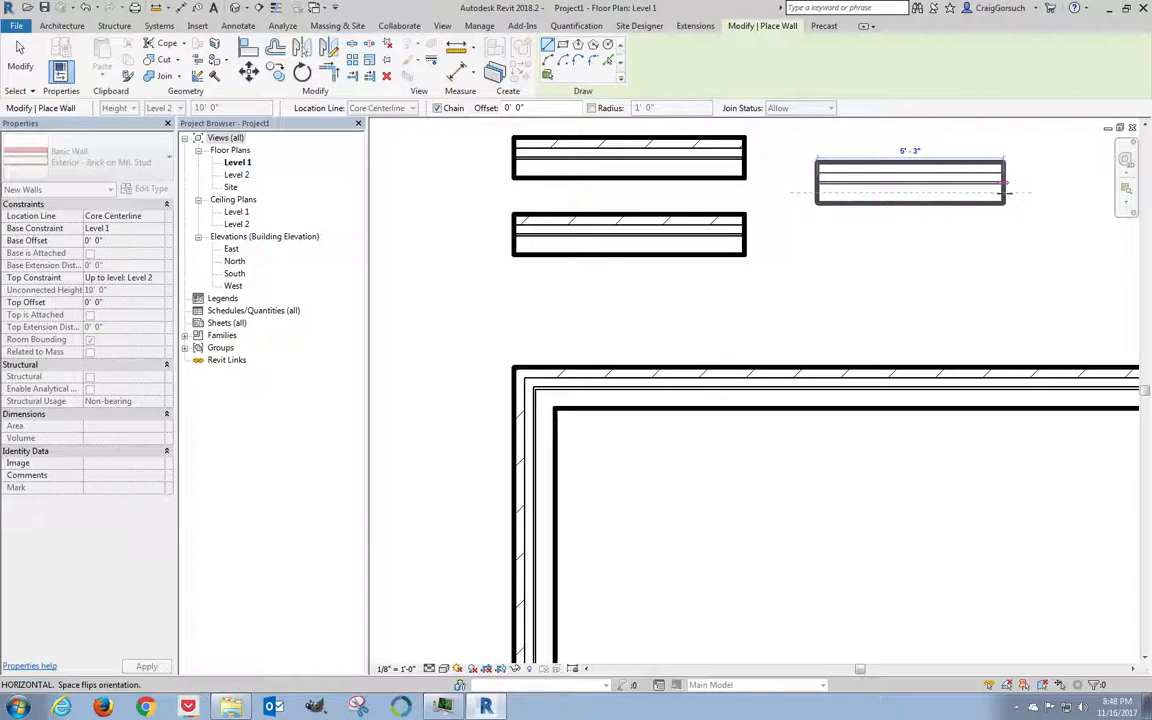
left_click(1011, 186)
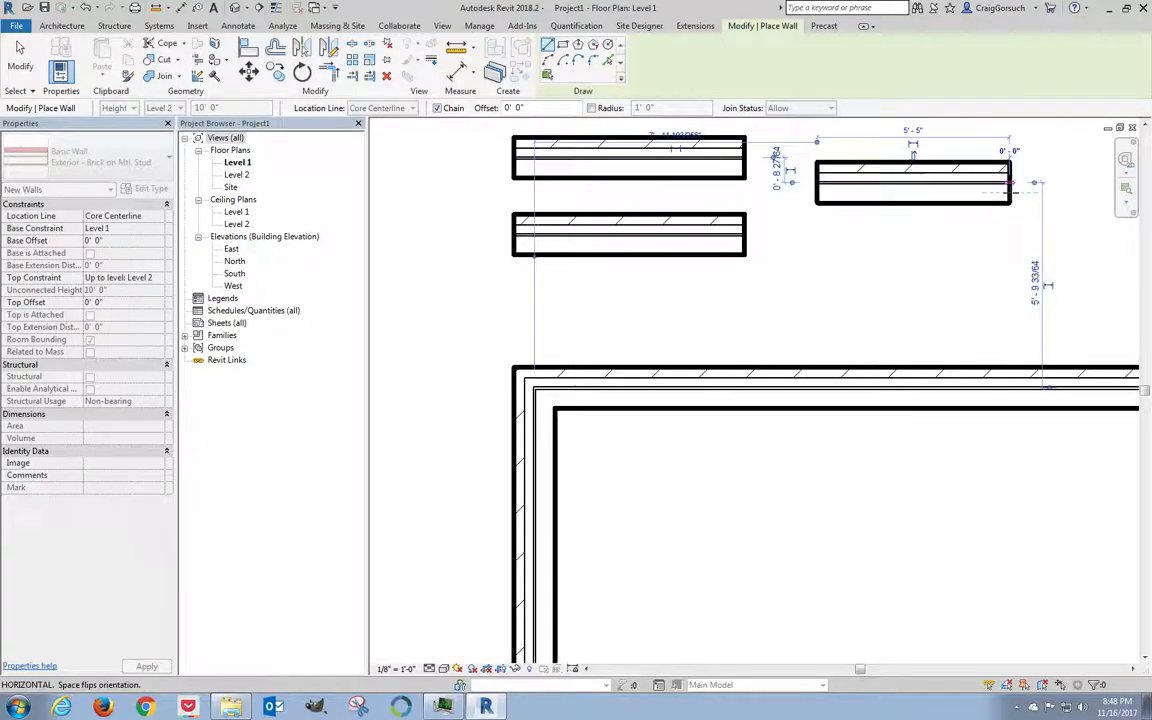
key("Escape")
key("Escape")
Examine the layers and core boundaries of the Exterior - Brick on Mtl. Stud wall type in its assembly preview, starting from the 5'-5" wall.
left_click(953, 207)
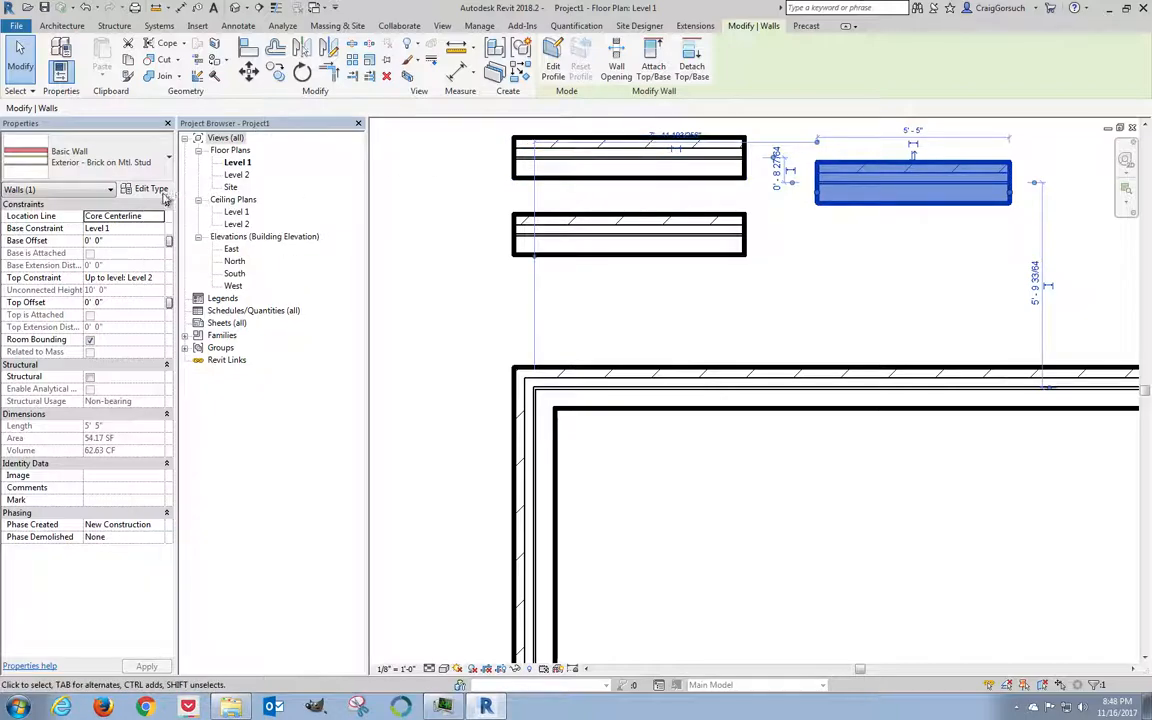
left_click(142, 191)
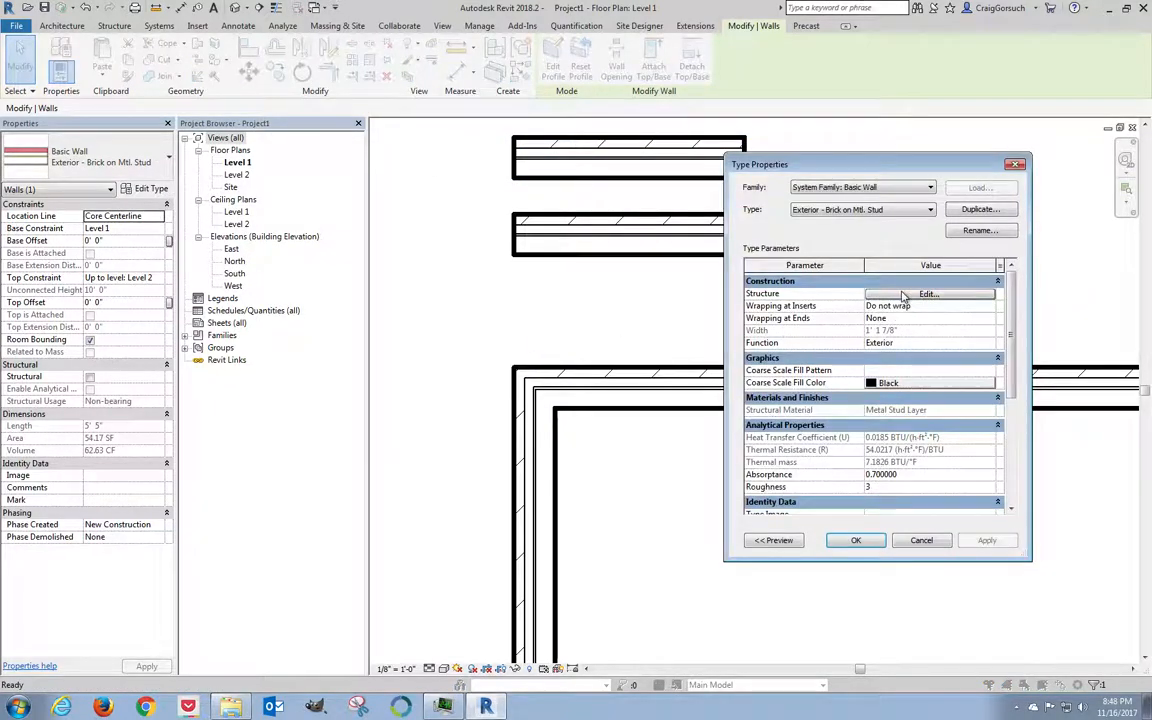
left_click(910, 294)
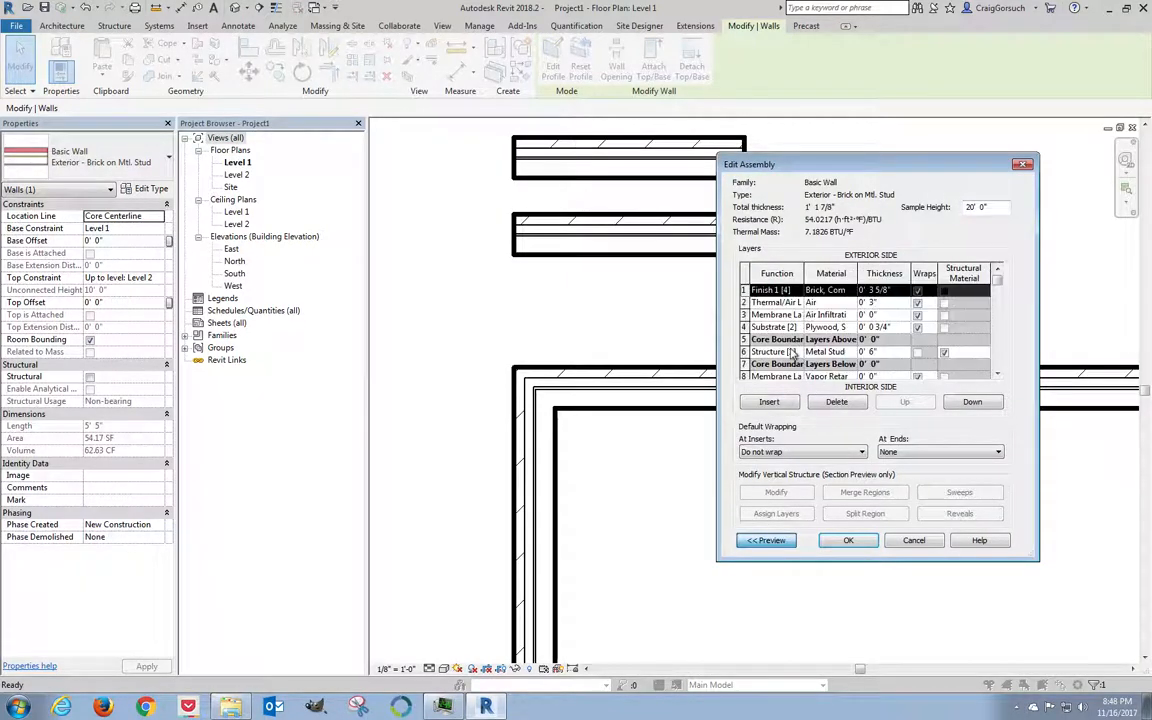
left_click(766, 540)
left_click_drag(950, 165, 670, 136)
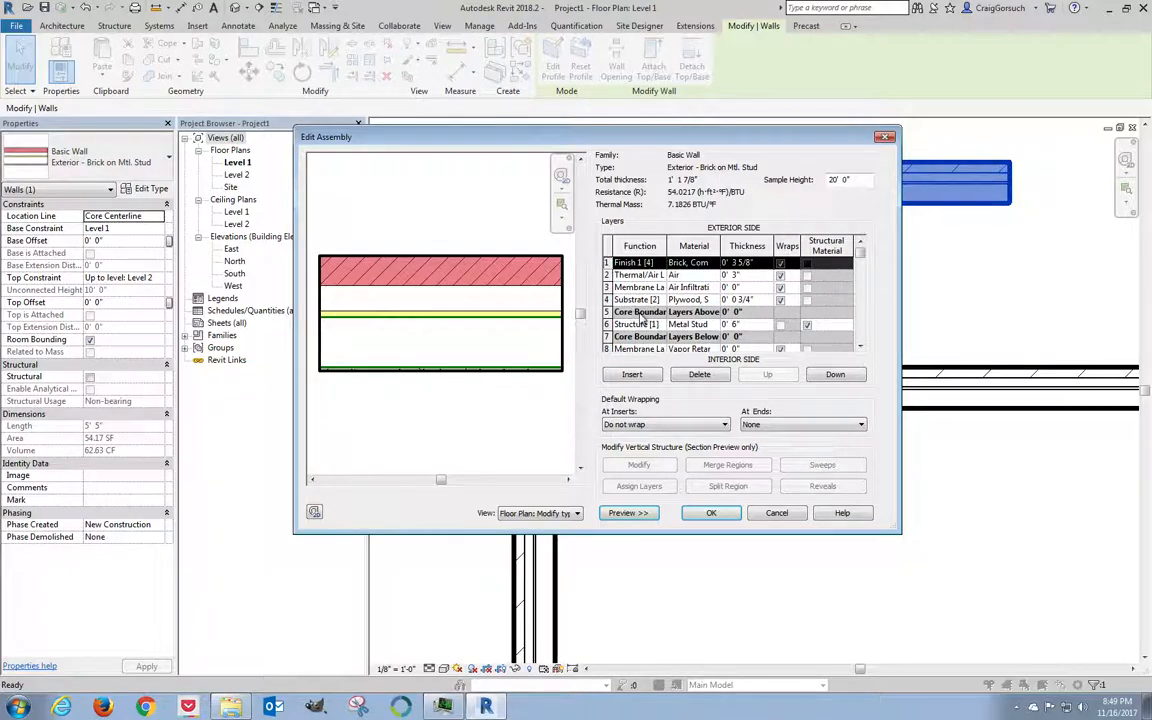
left_click(712, 513)
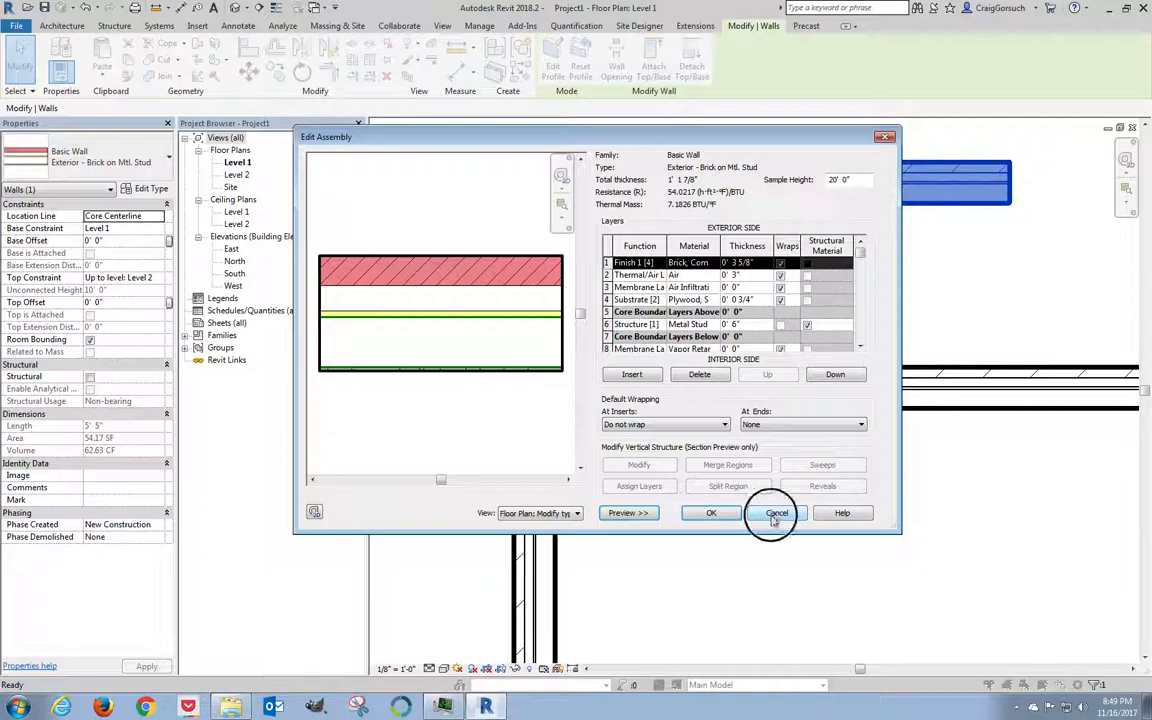
left_click(783, 517)
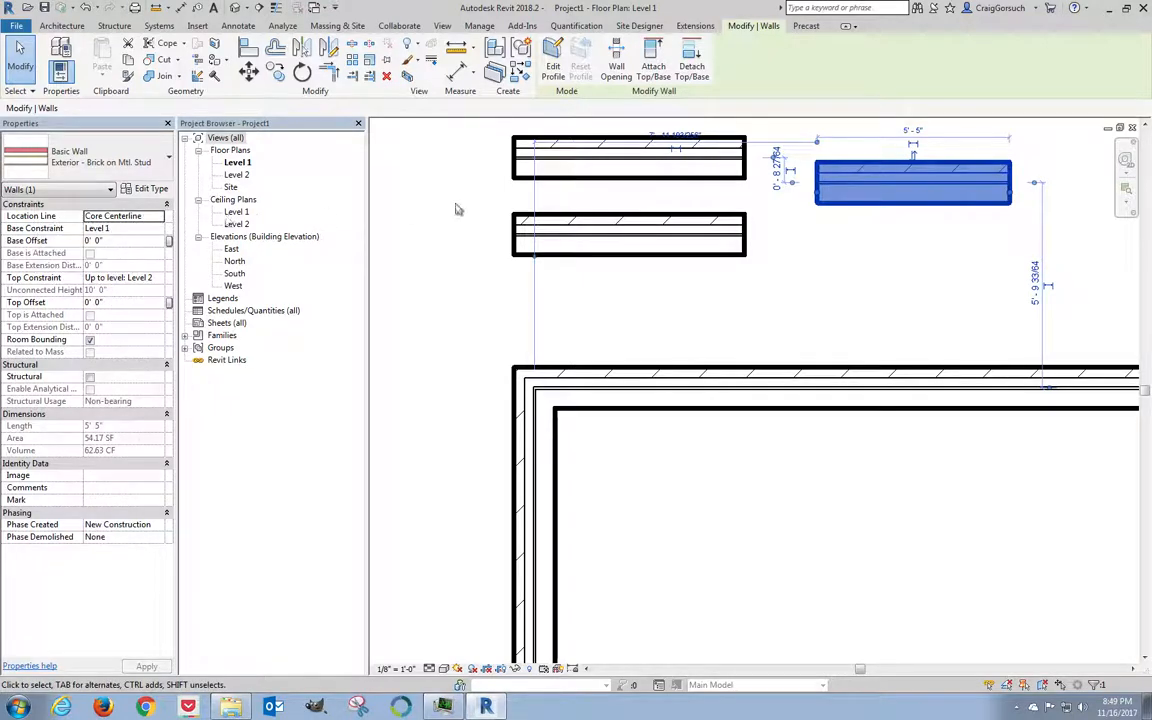
left_click(836, 252)
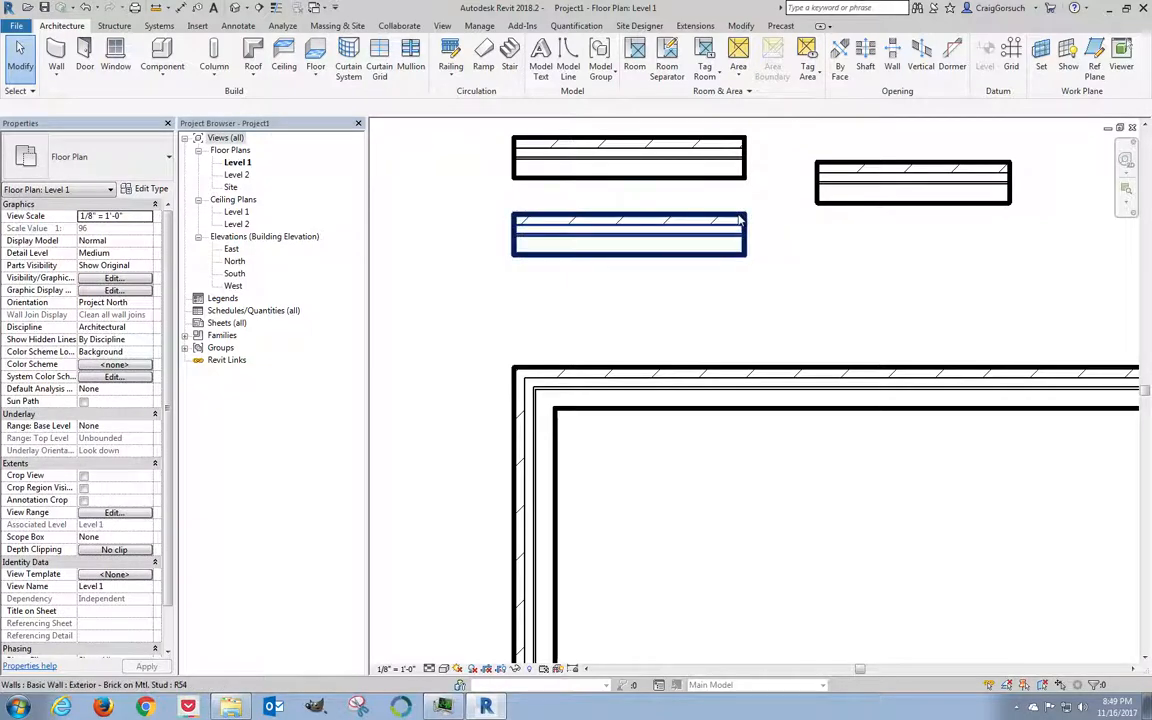
Compare the location lines and end grips of the short walls and the building's top and left walls.
left_click(740, 219)
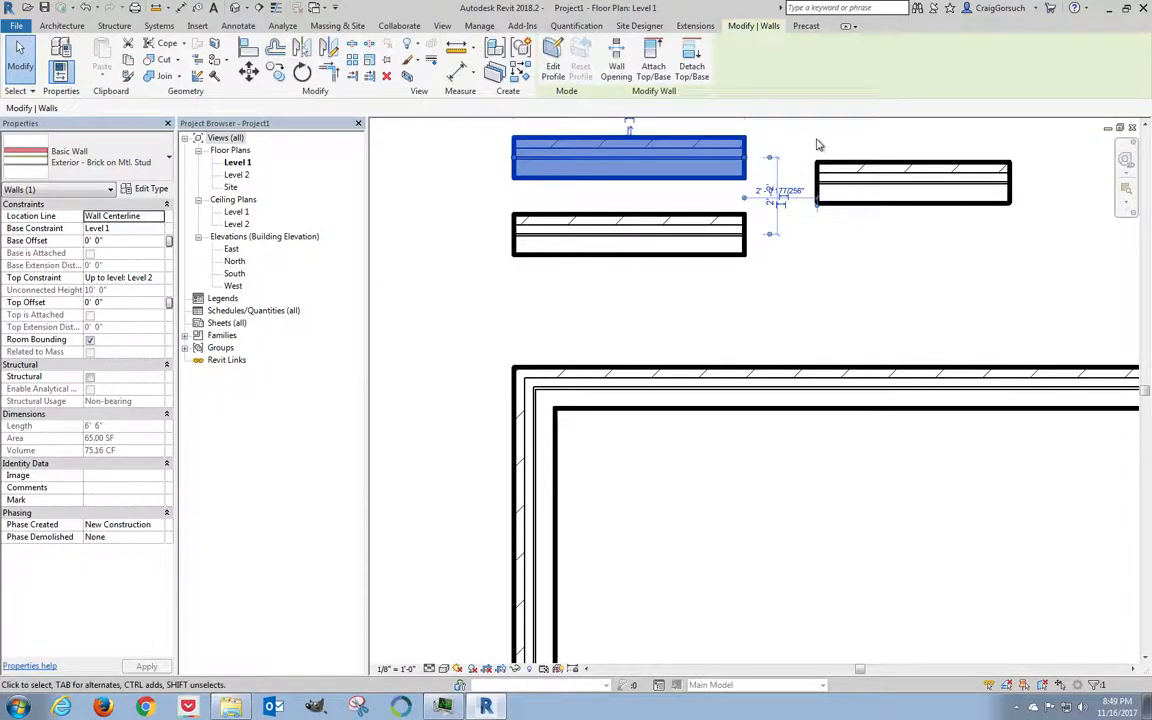
left_click(616, 447)
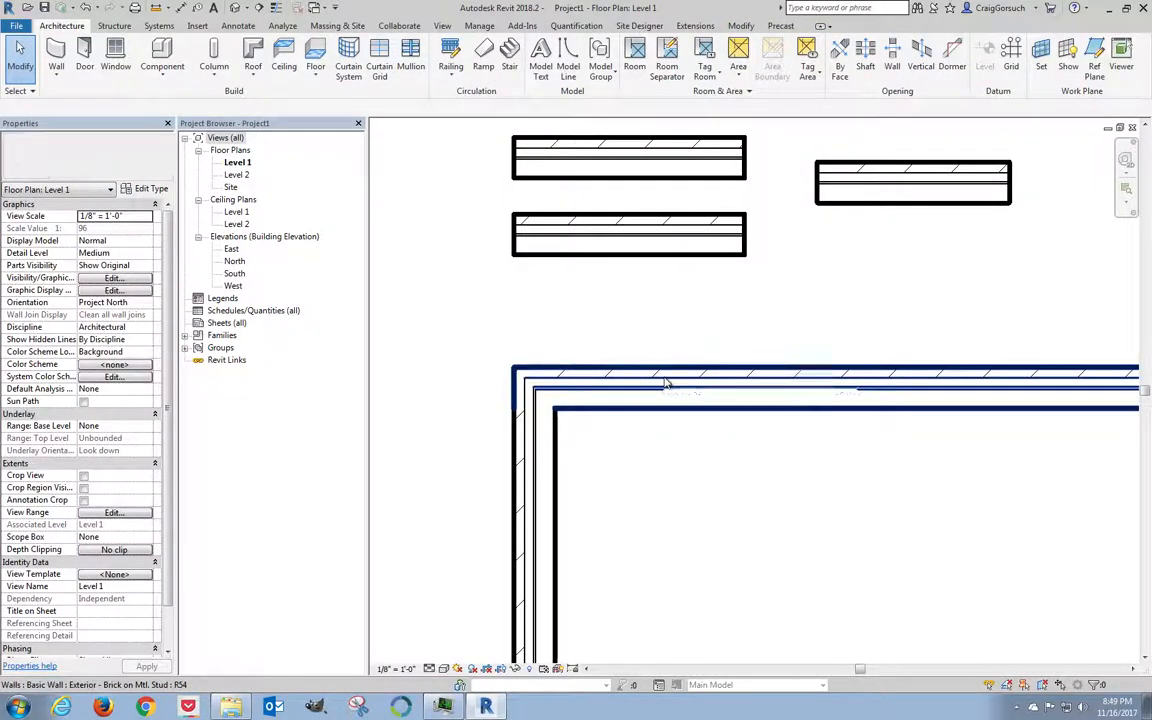
left_click(600, 370)
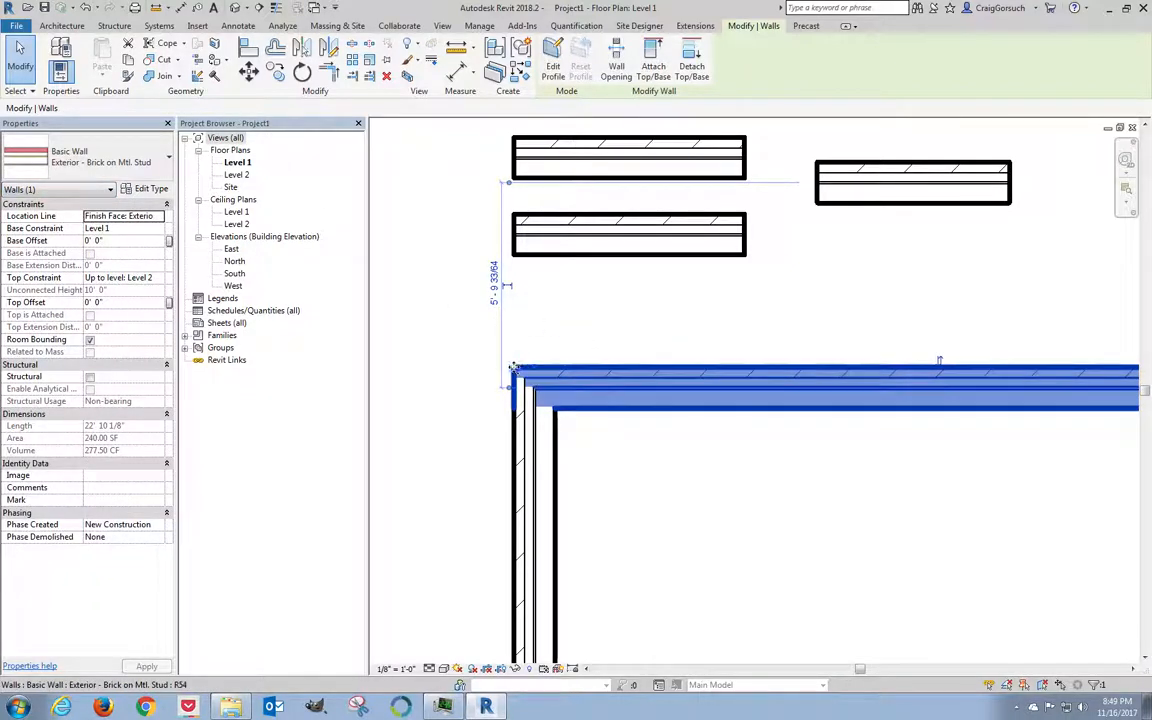
left_click(525, 490)
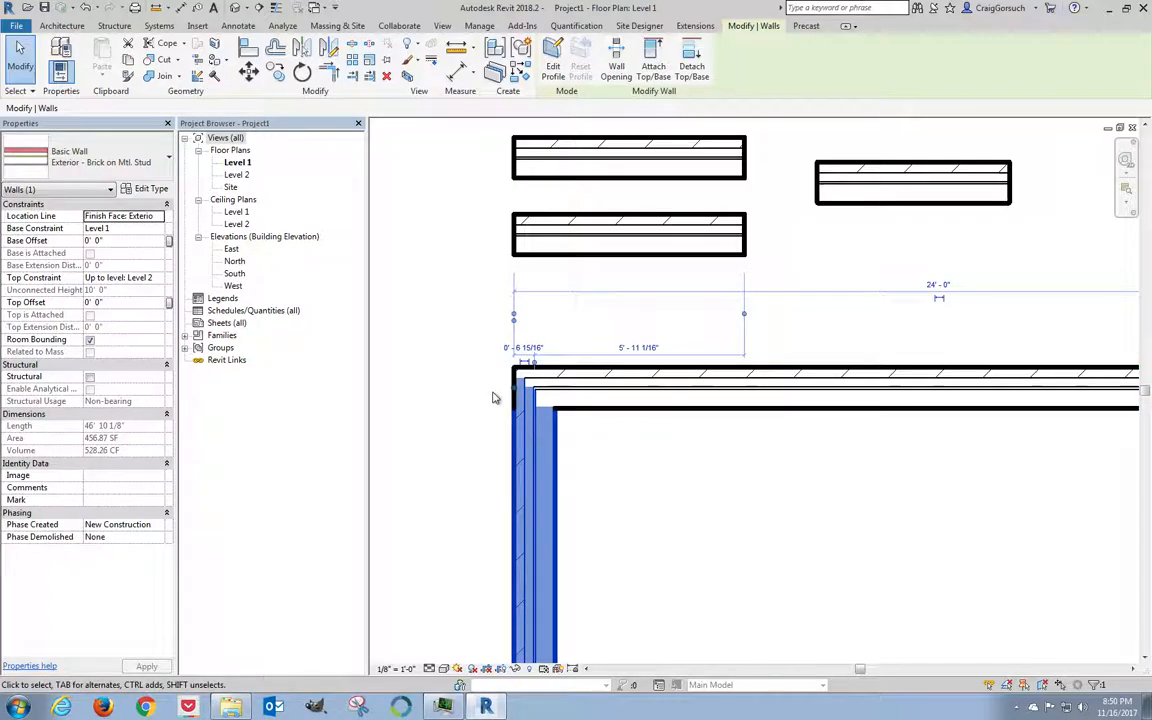
left_click(422, 453)
scroll(420, 451, "down", 5)
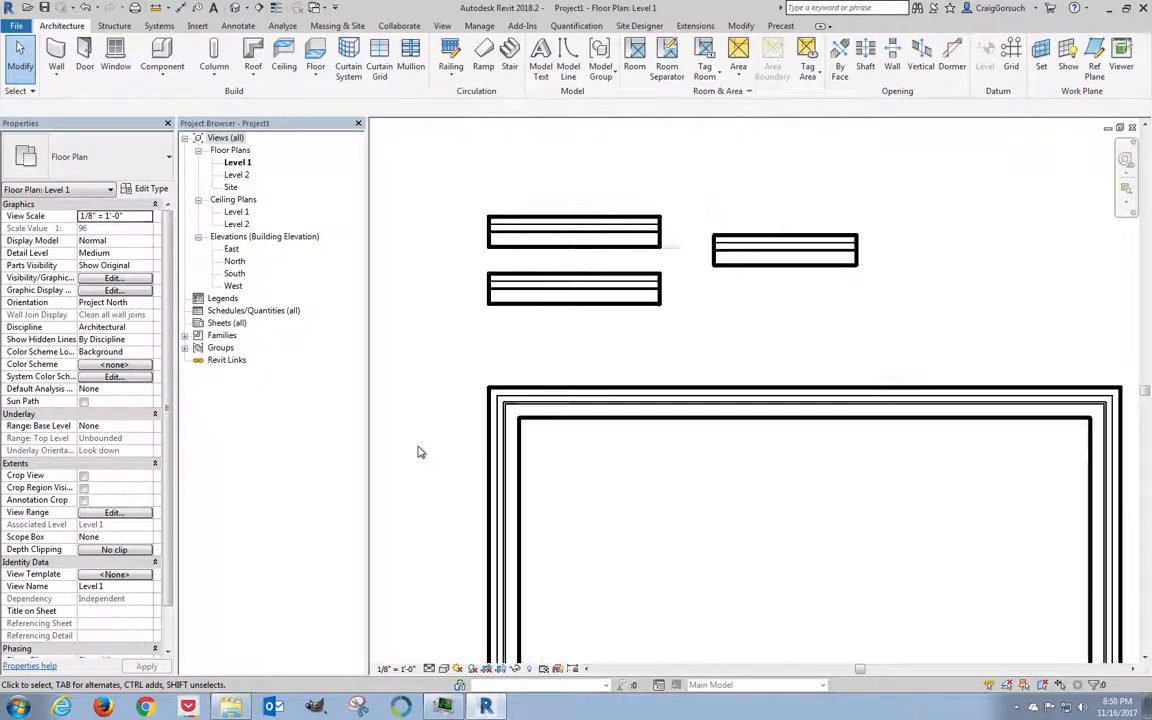
scroll(540, 360, "up", 5)
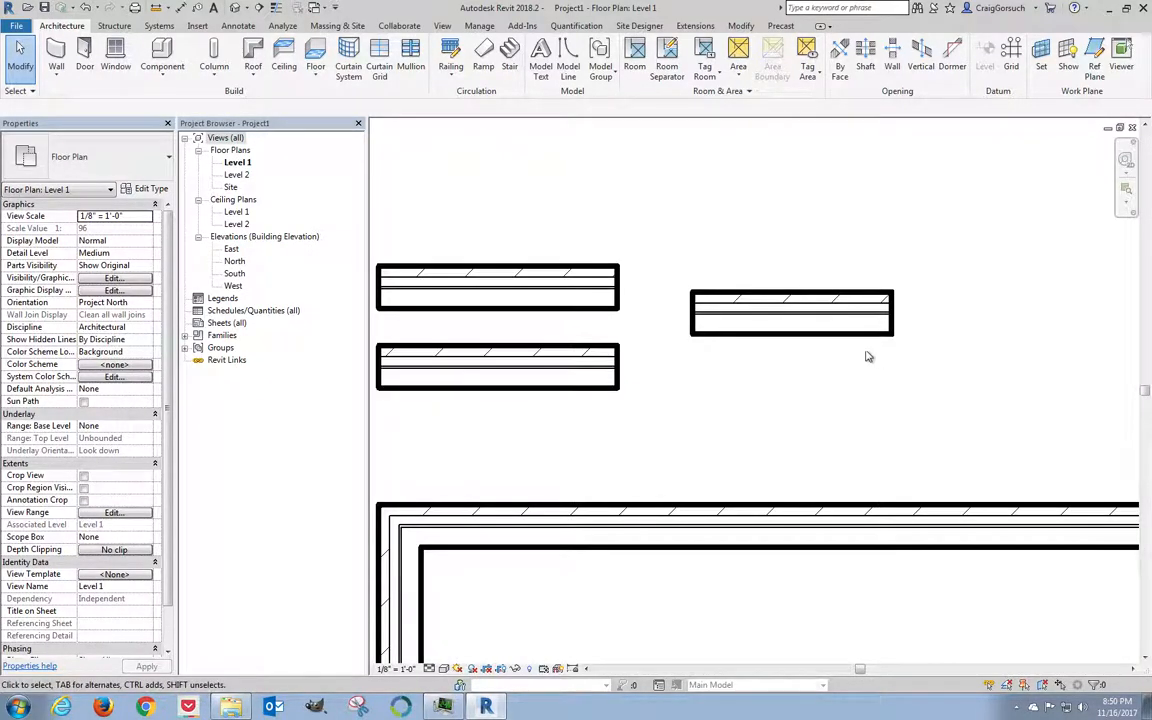
middle_click_drag(793, 351, 819, 350)
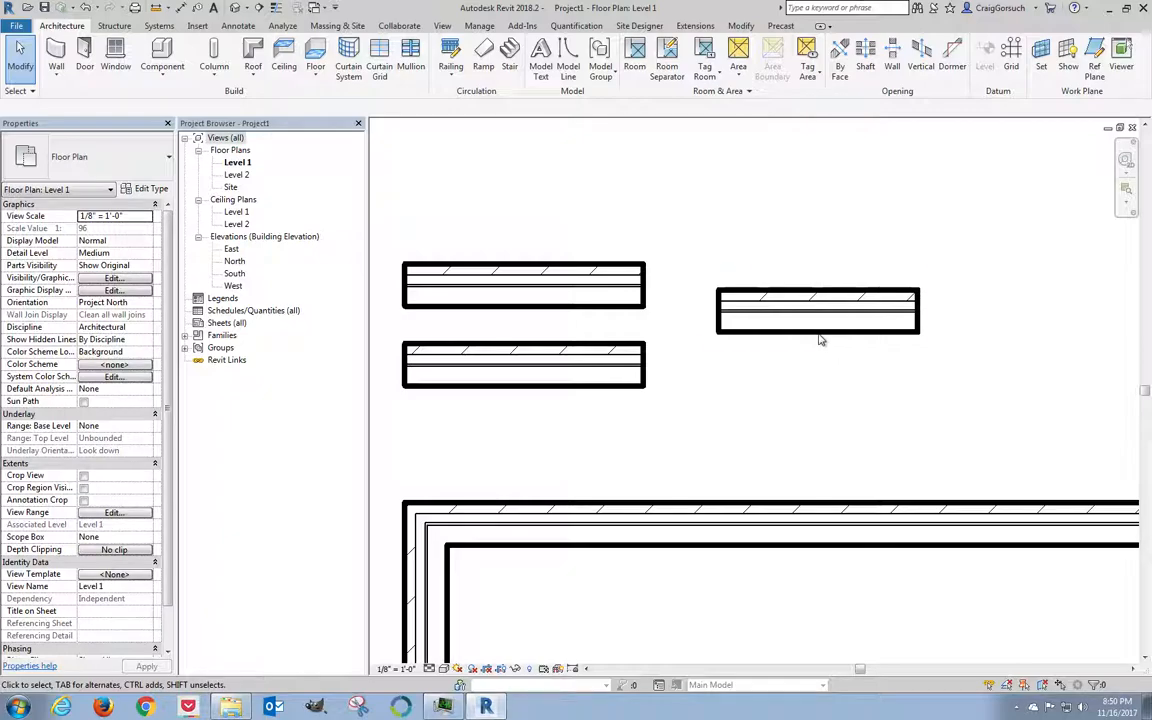
left_click(819, 337)
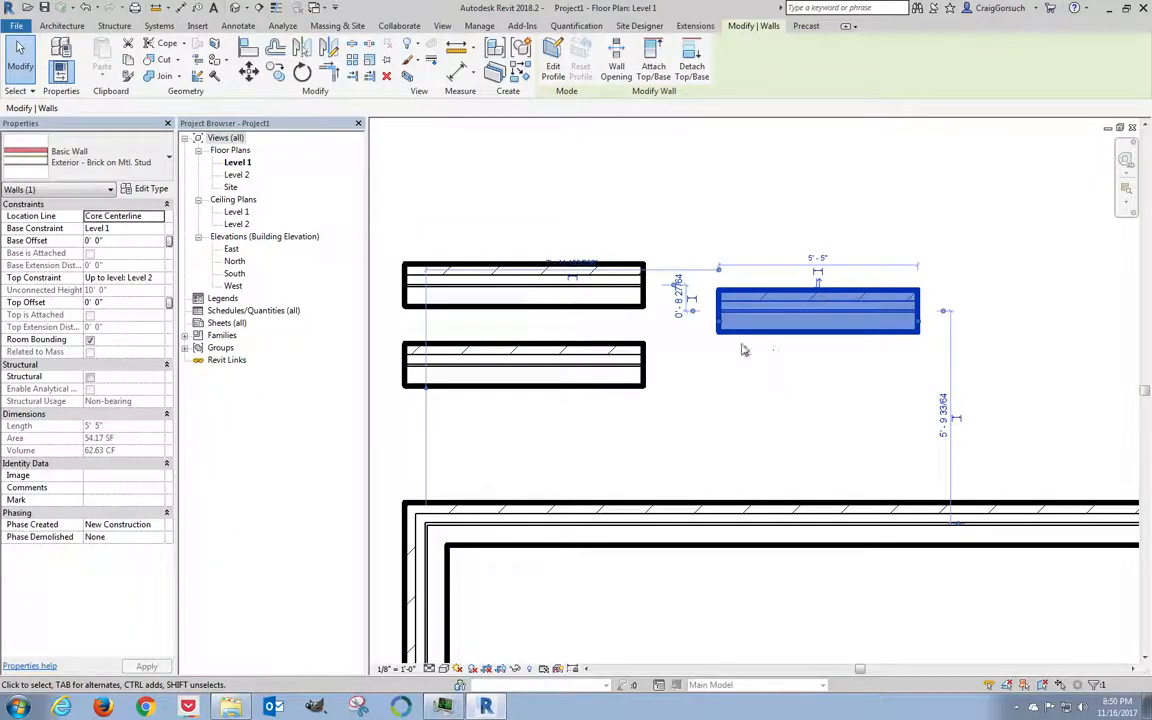
Change the location line of the lower 6'-6" wall to Core Centerline.
left_click(596, 348)
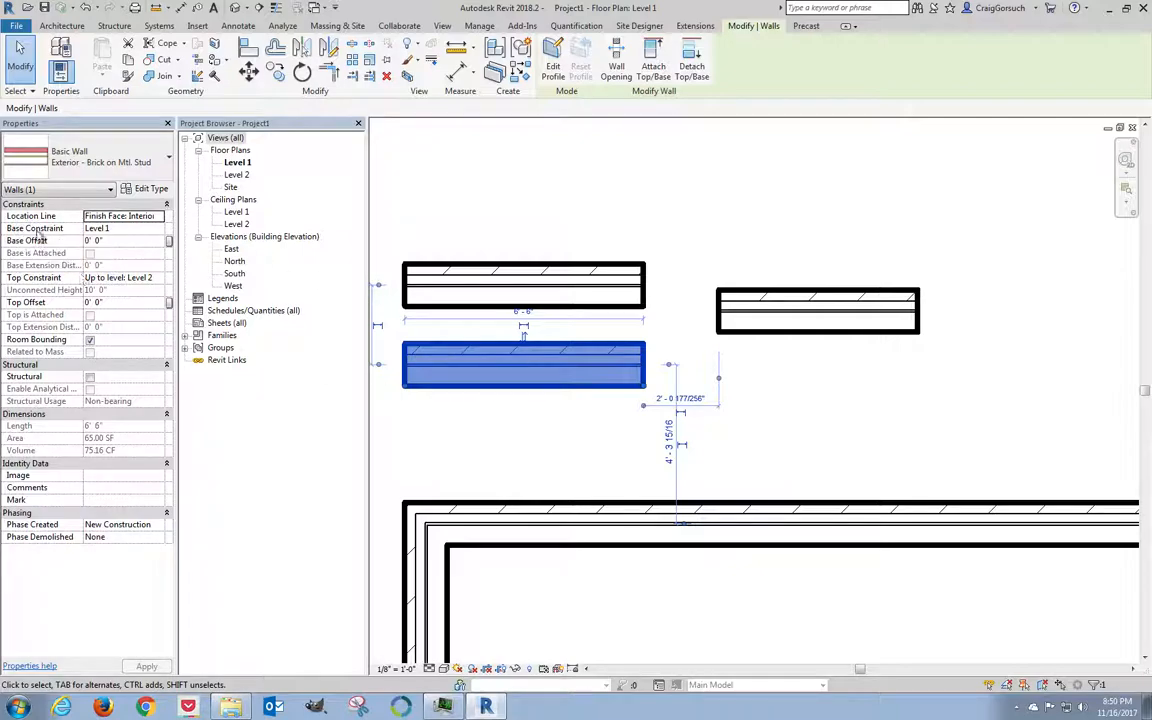
left_click(152, 220)
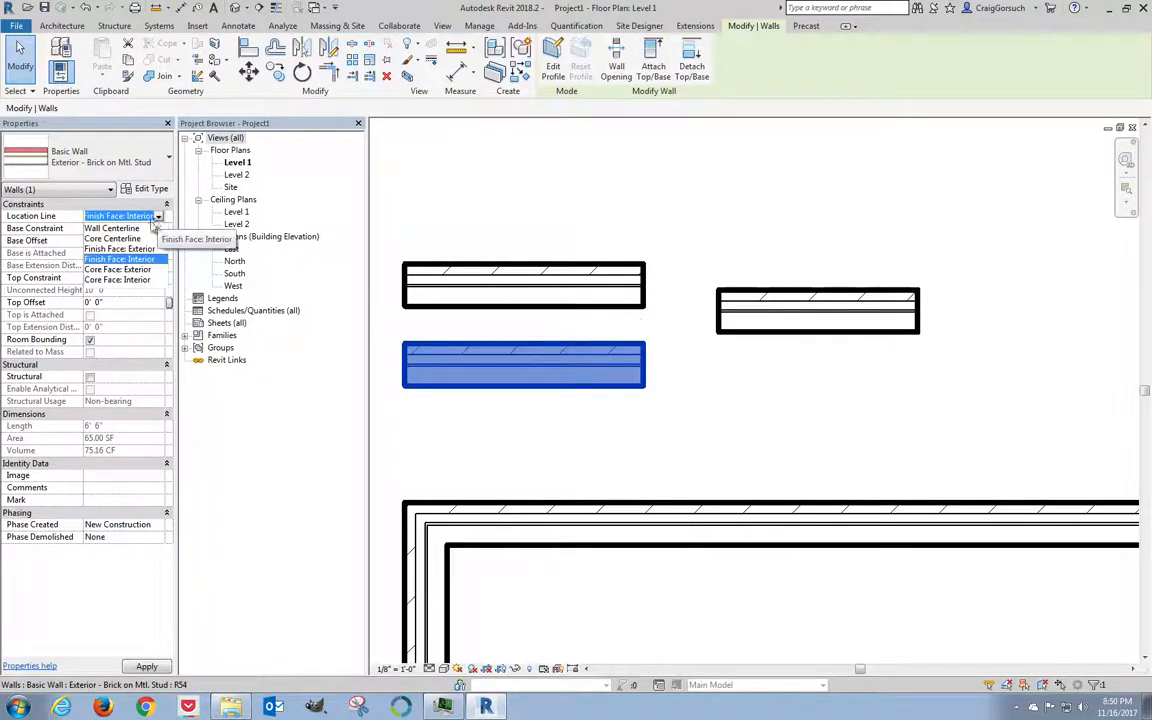
left_click(127, 241)
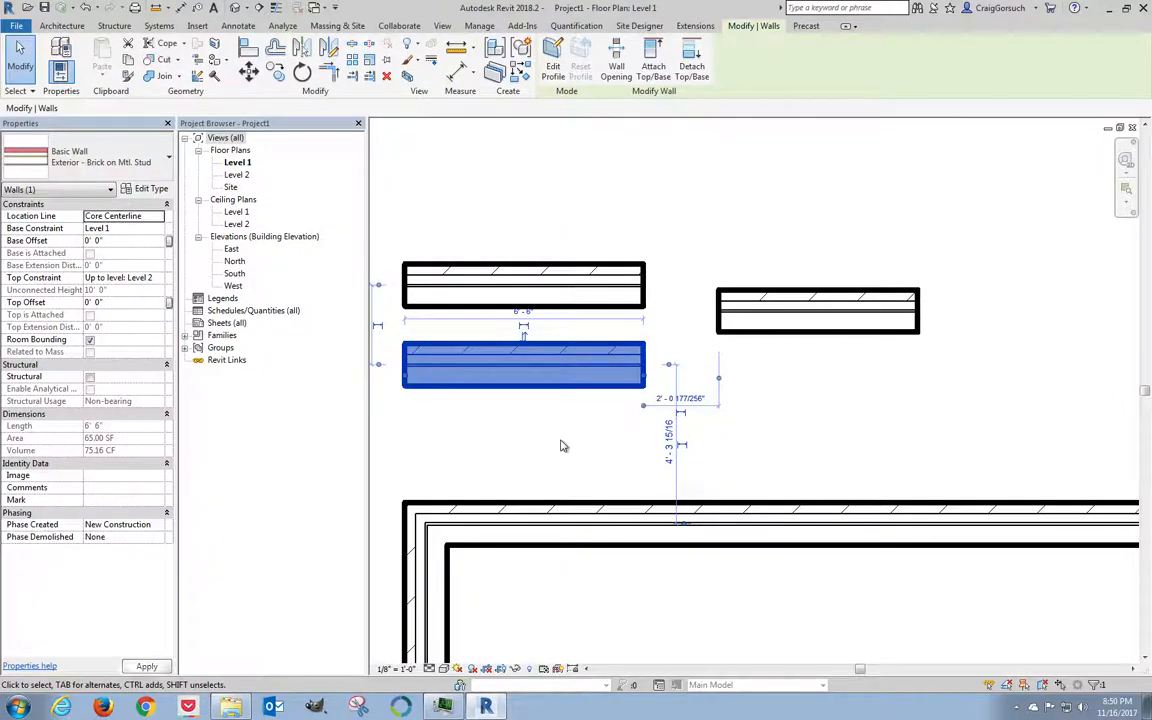
left_click(607, 418)
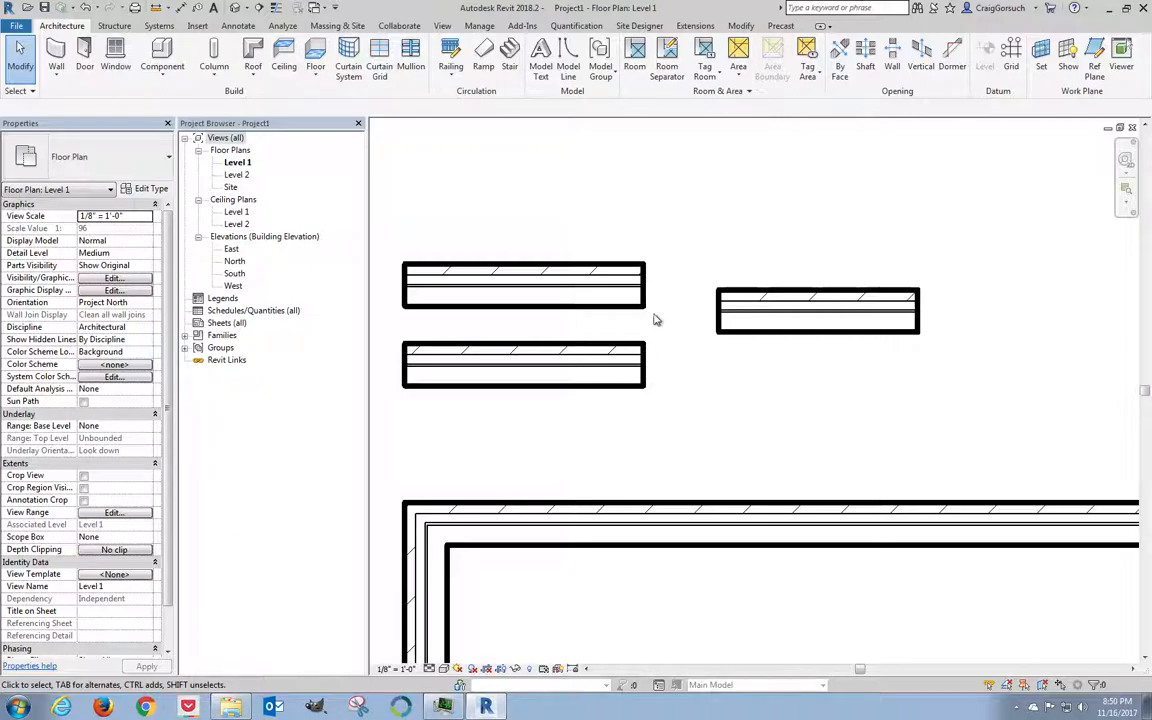
Move the two 6'-6" sample walls together a short distance upward, at about 85° from horizontal.
left_click_drag(668, 239, 625, 415)
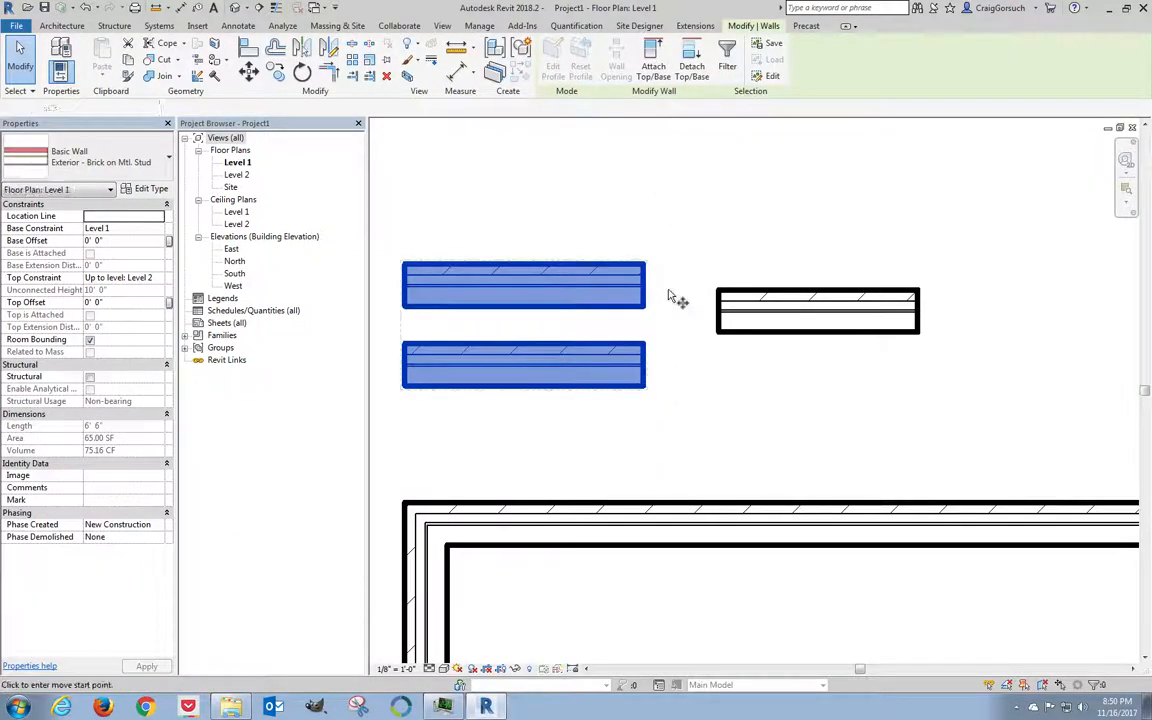
key("m")
key("v")
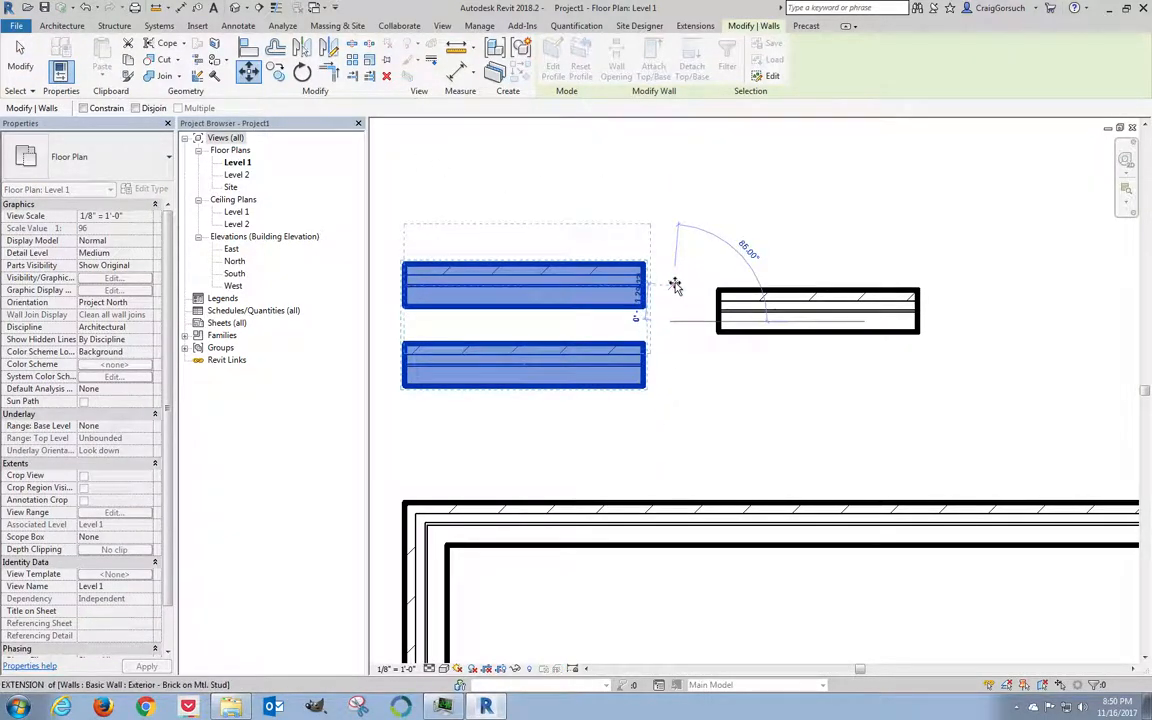
left_click(676, 286)
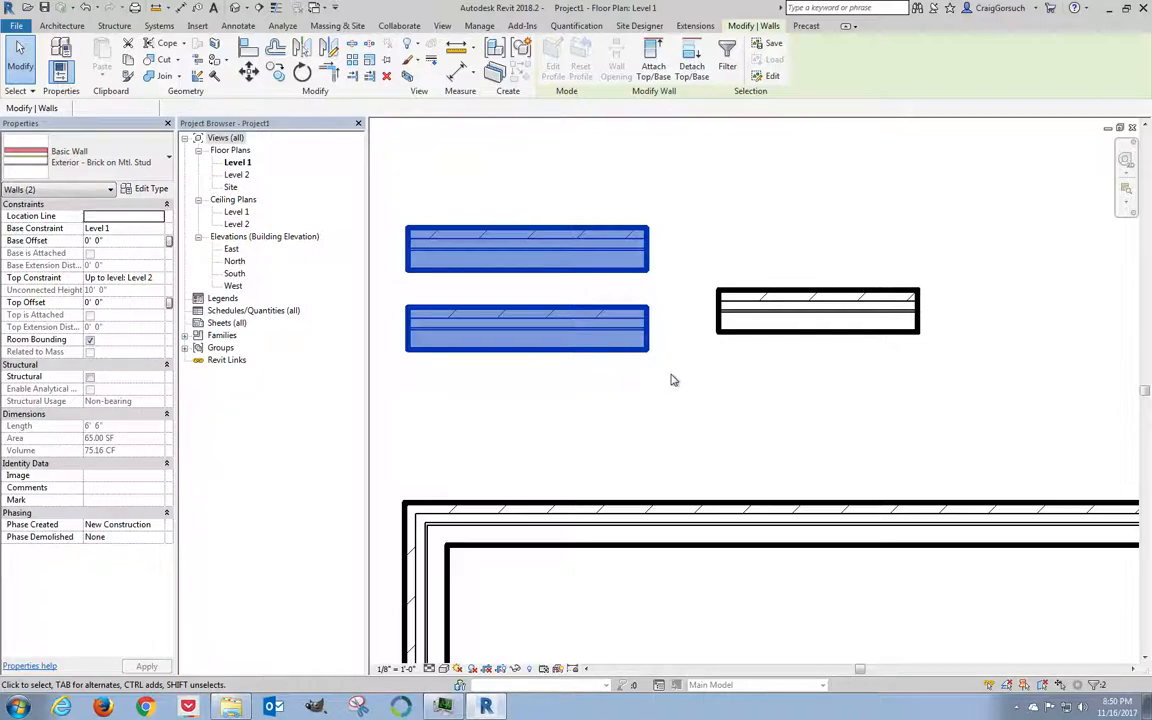
key("Escape")
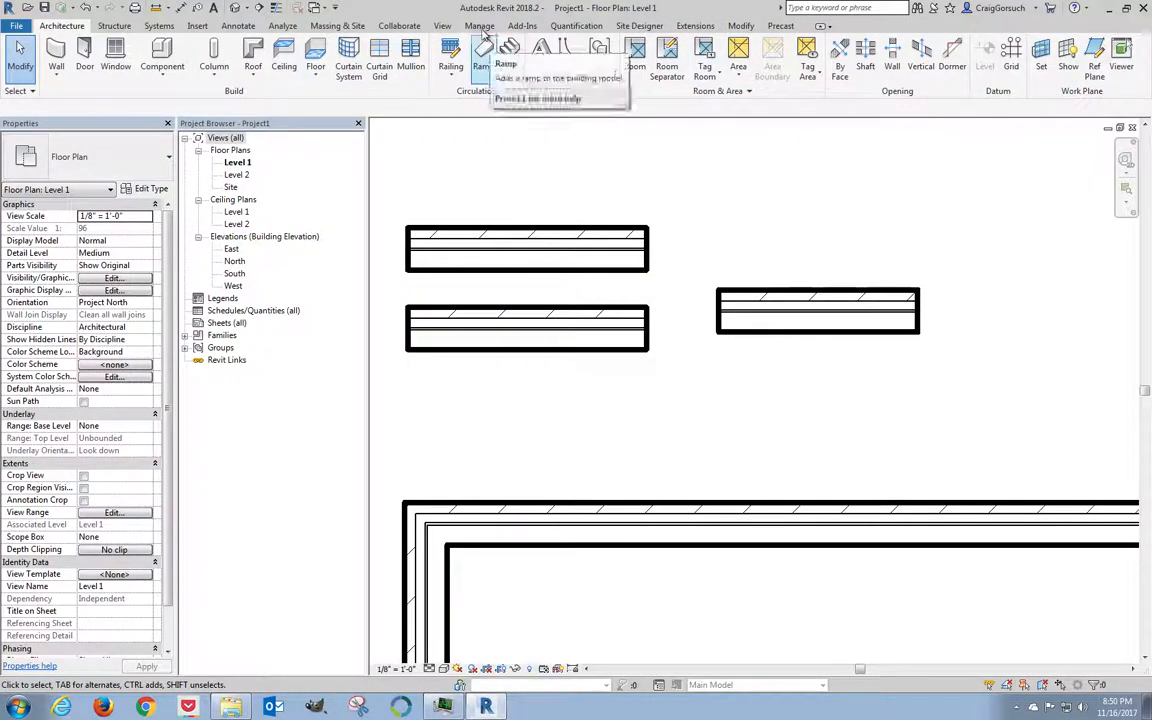
Align the lower 6'-6" wall's core centerline with the core centerline of the separate wall to its right.
left_click(742, 26)
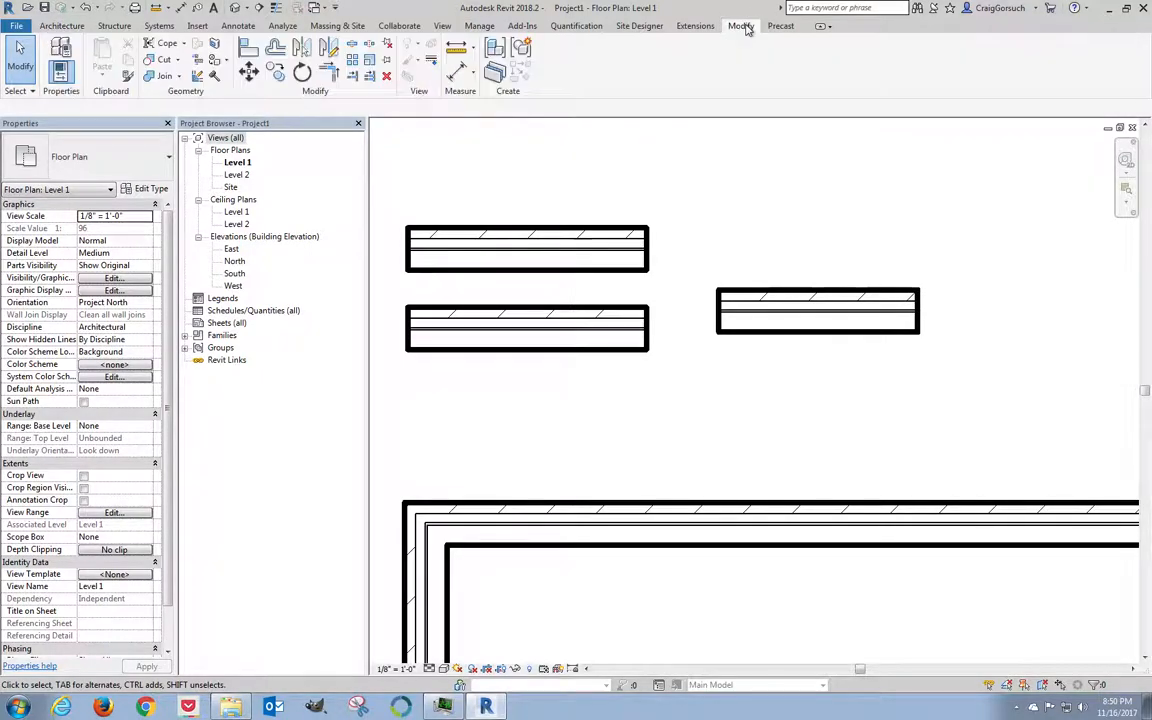
left_click(249, 52)
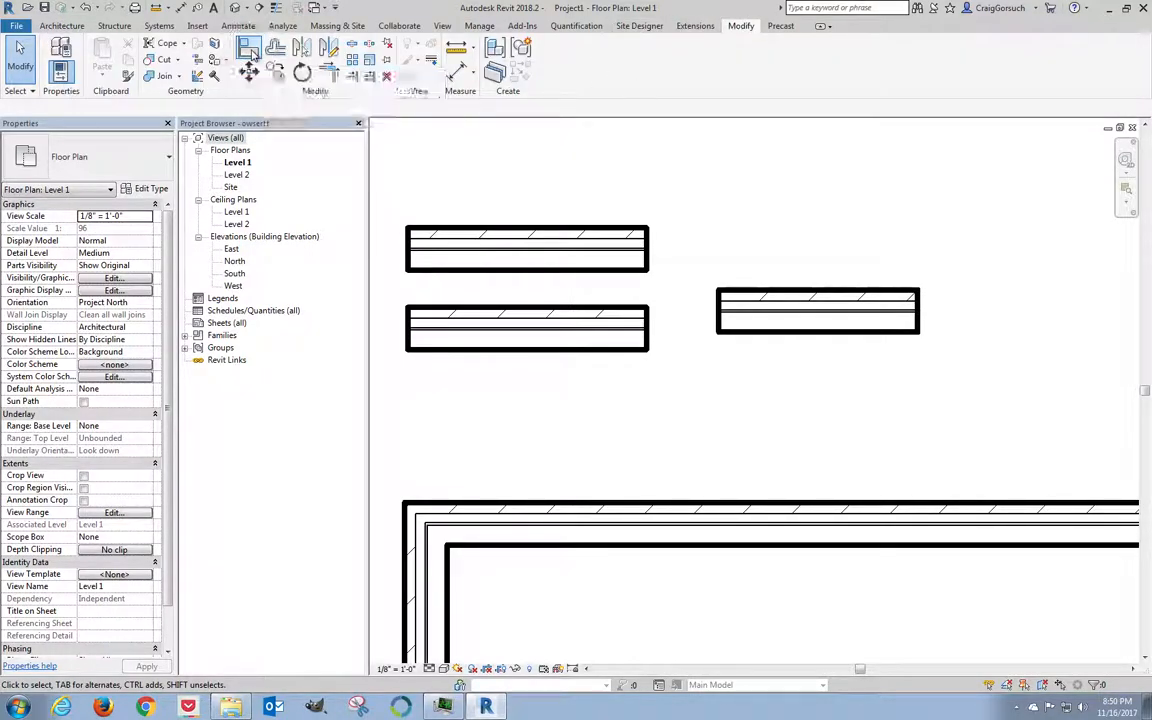
left_click(802, 328)
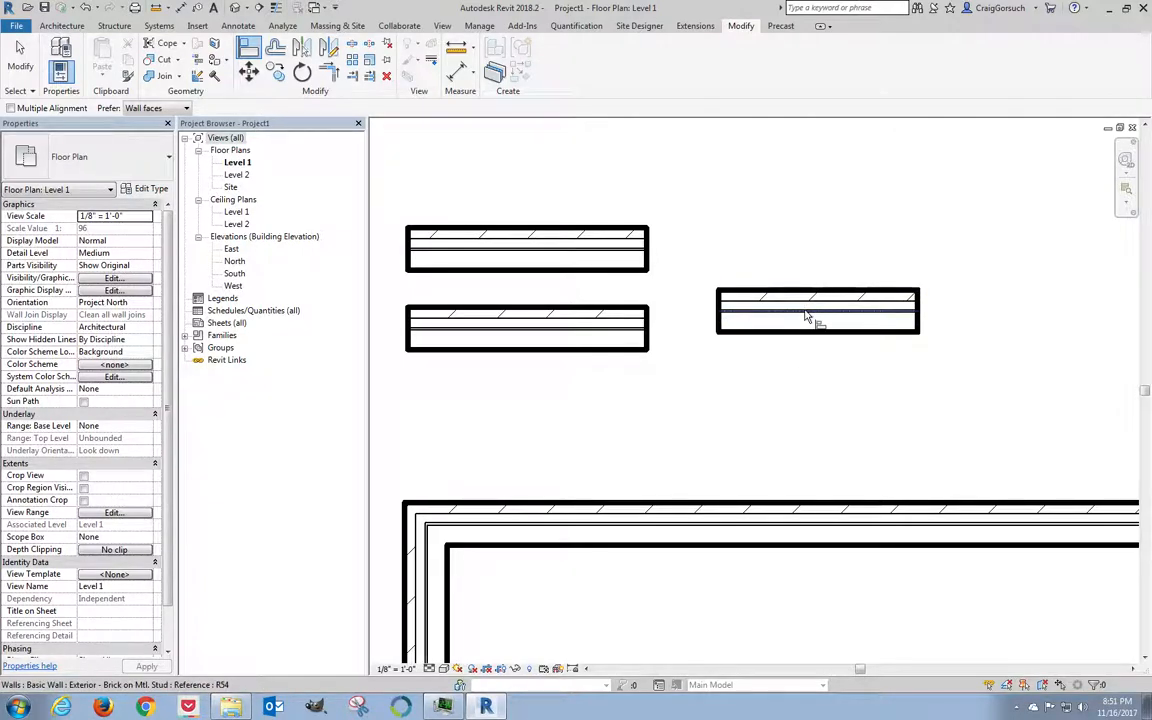
scroll(808, 318, "up", 1)
scroll(808, 318, "up", 1)
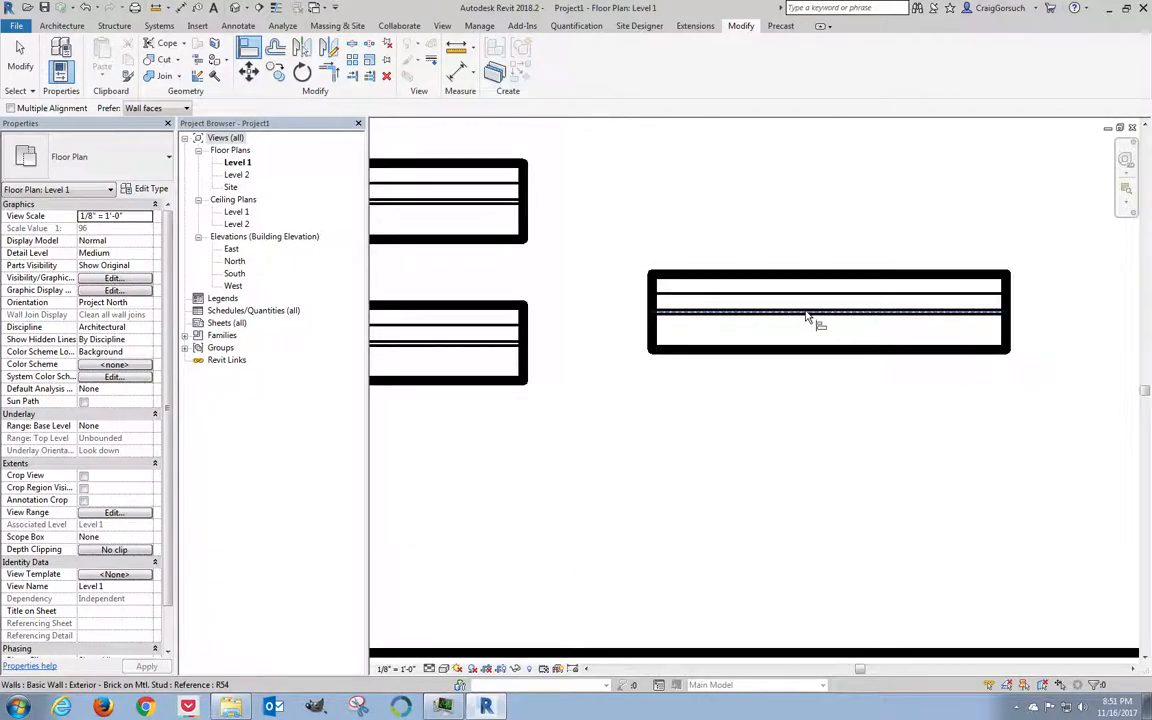
scroll(808, 318, "up", 1)
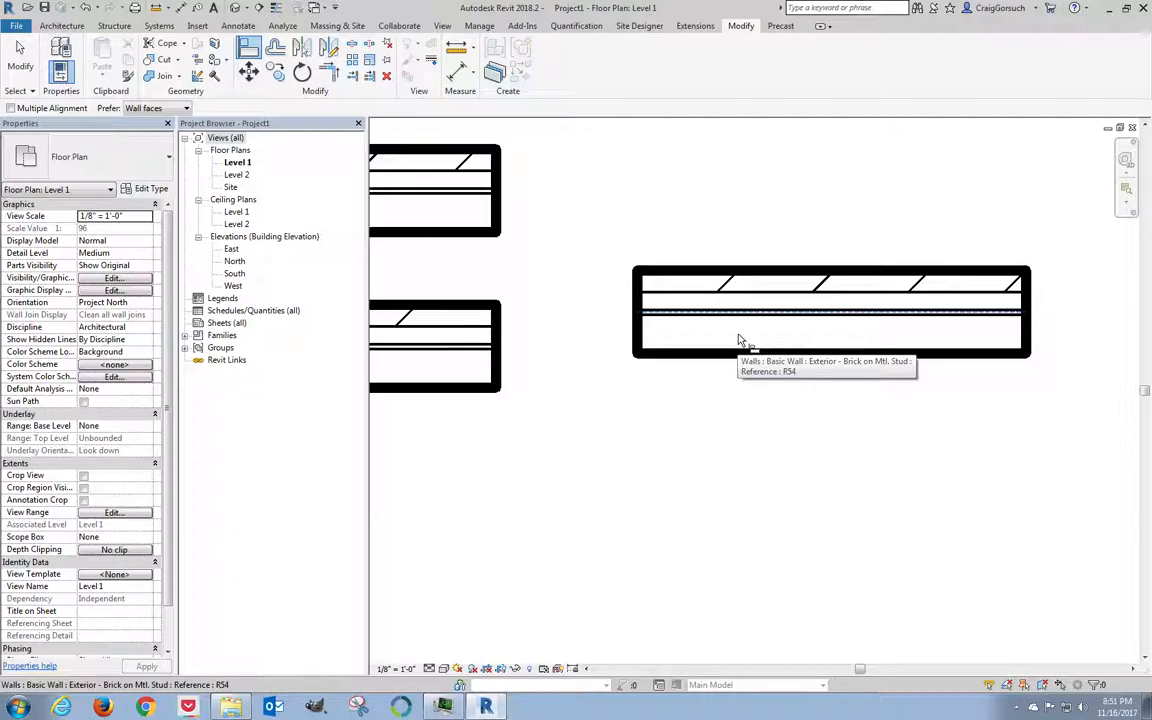
key("Tab")
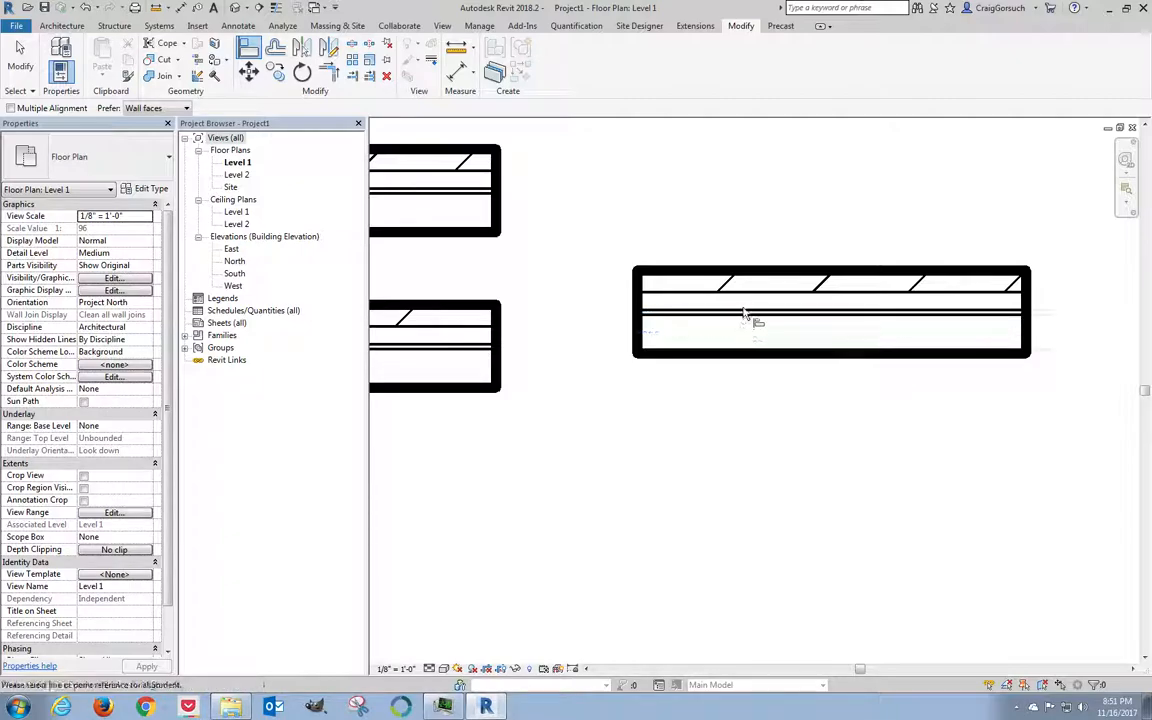
key("ctrl")
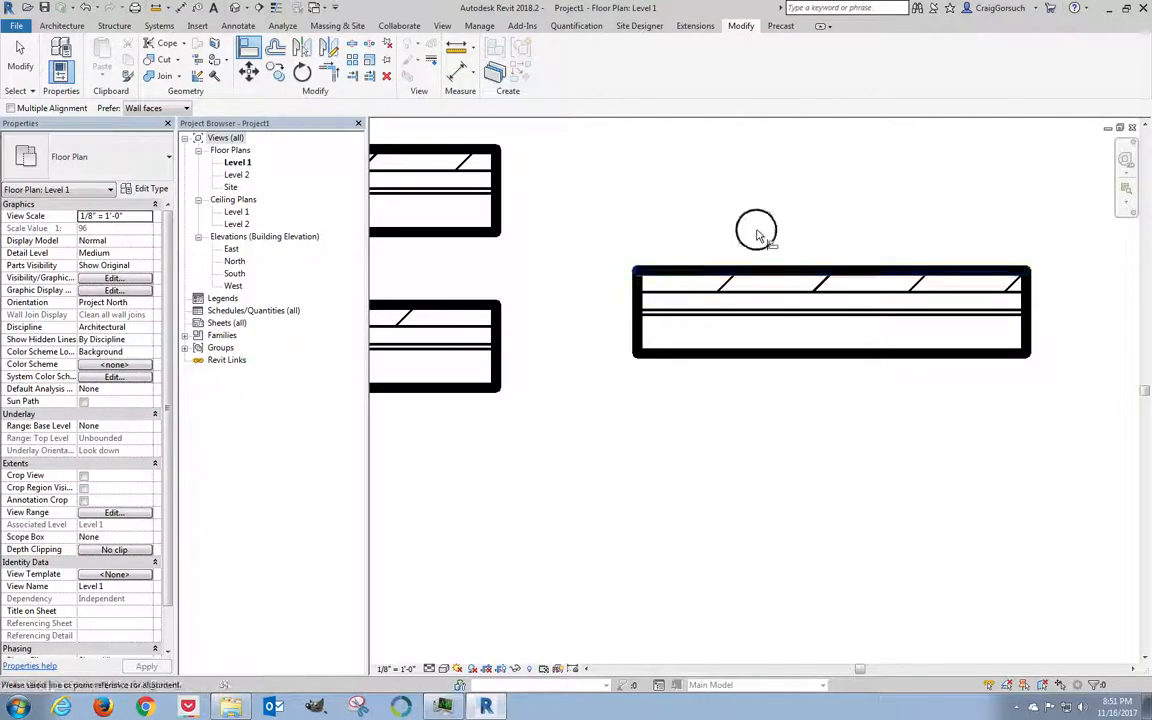
left_click(766, 338)
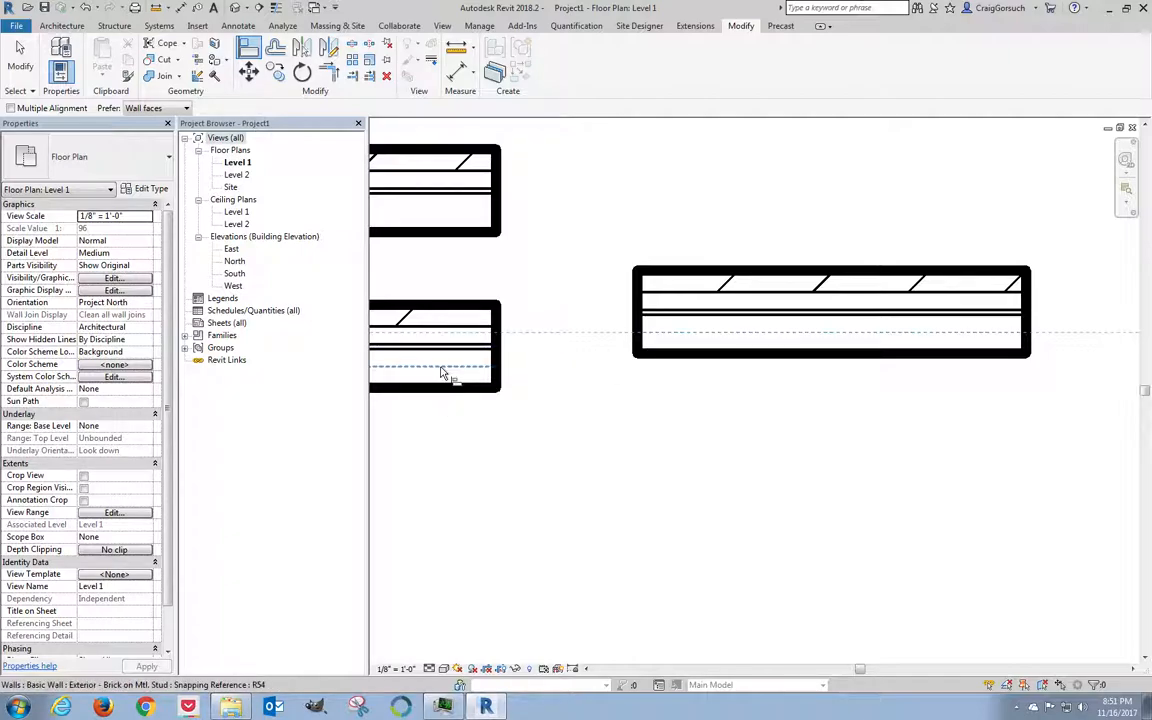
left_click(443, 370)
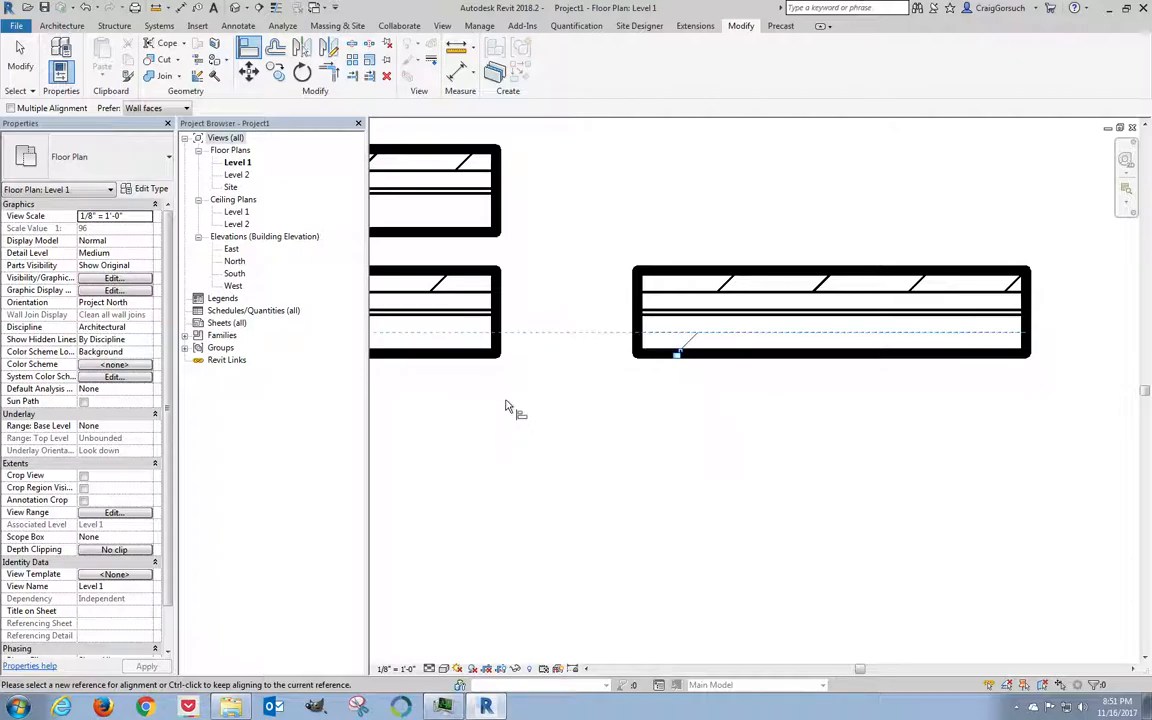
key("Escape")
Extend the right end of the lower 6'-6" wall to the left end of the aligned wall so they join.
scroll(540, 411, "down", 1)
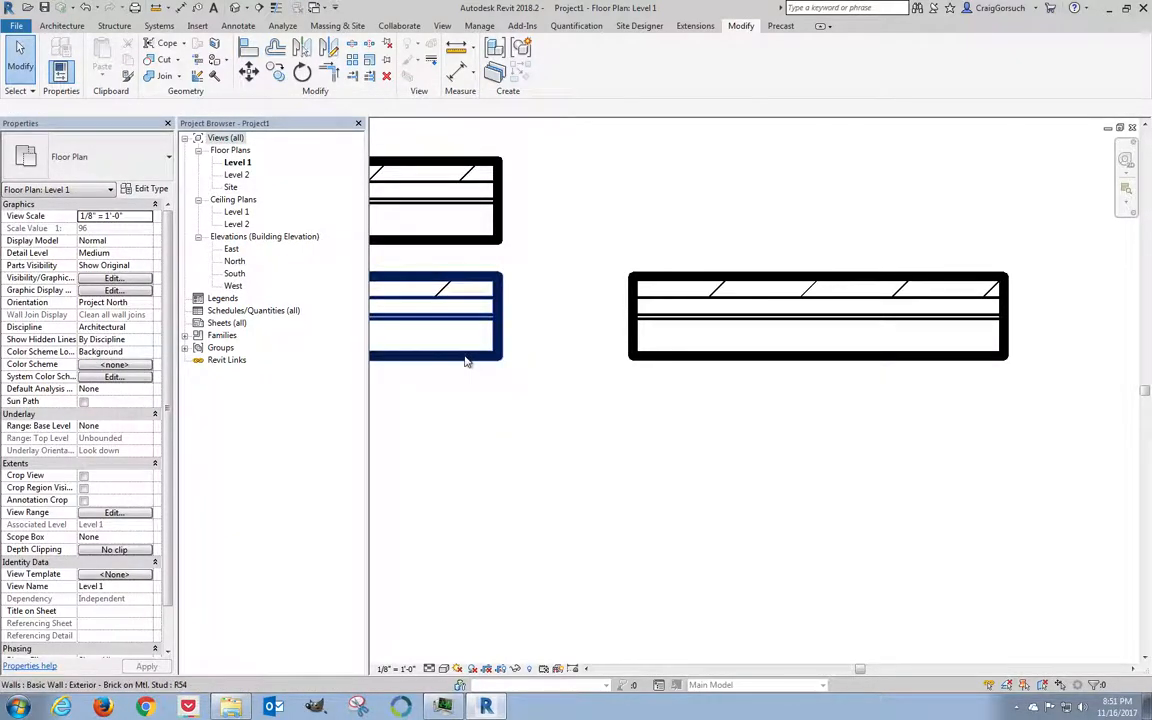
left_click(465, 356)
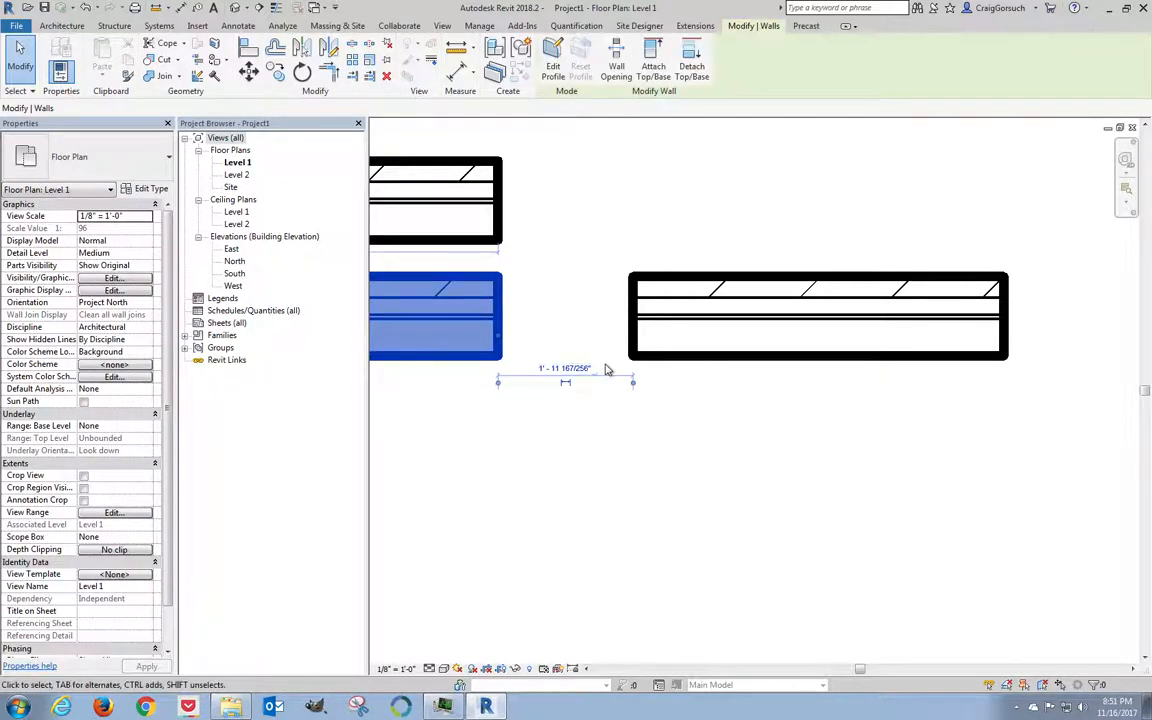
left_click(663, 358)
left_click(483, 362)
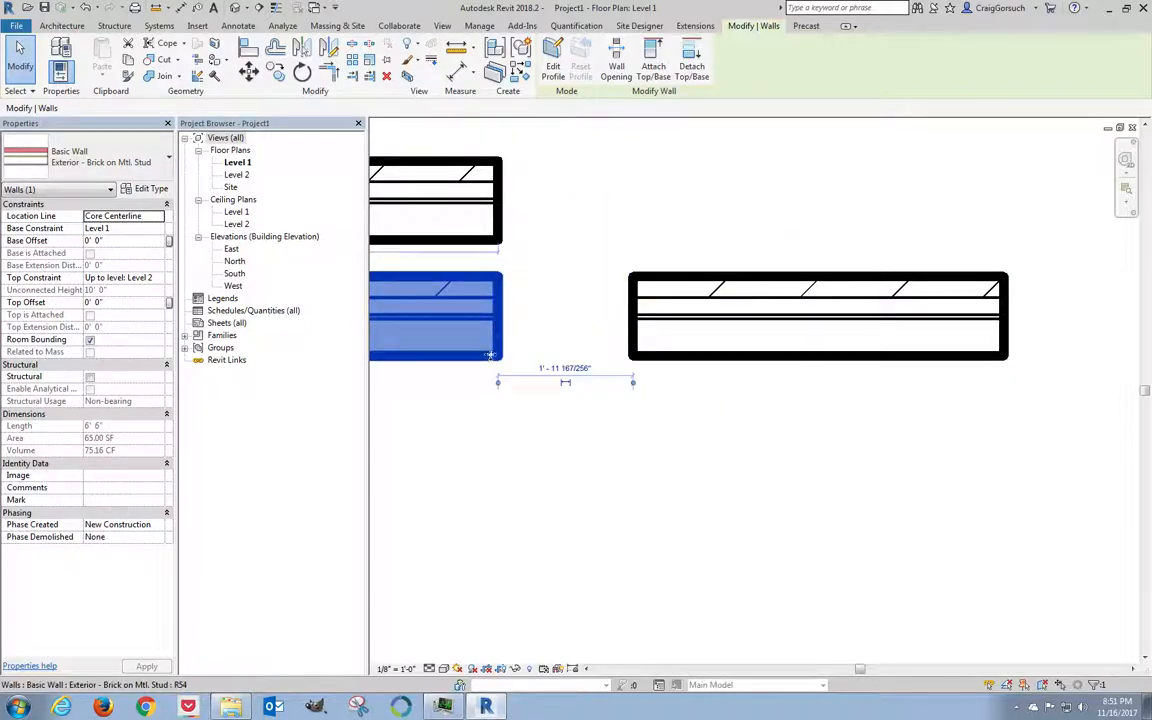
scroll(756, 476, "up", 1)
scroll(759, 476, "up", 1)
scroll(707, 470, "down", 6)
middle_click_drag(591, 442, 665, 447)
scroll(664, 445, "up", 1)
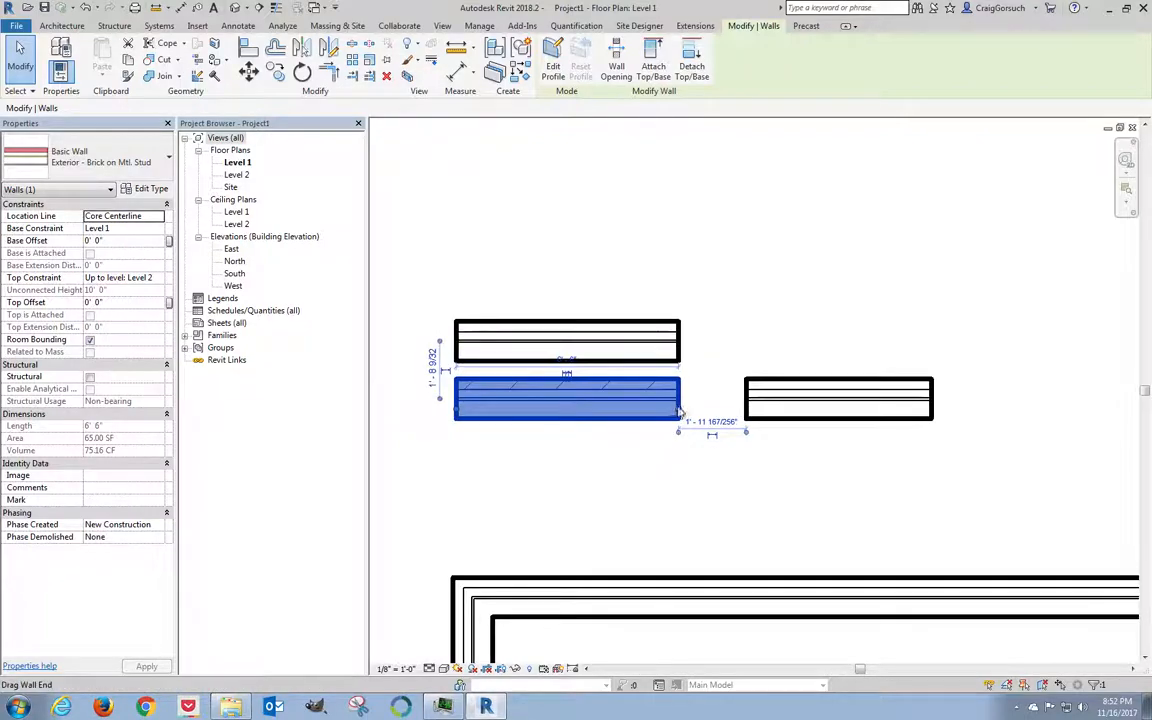
left_click_drag(680, 410, 746, 408)
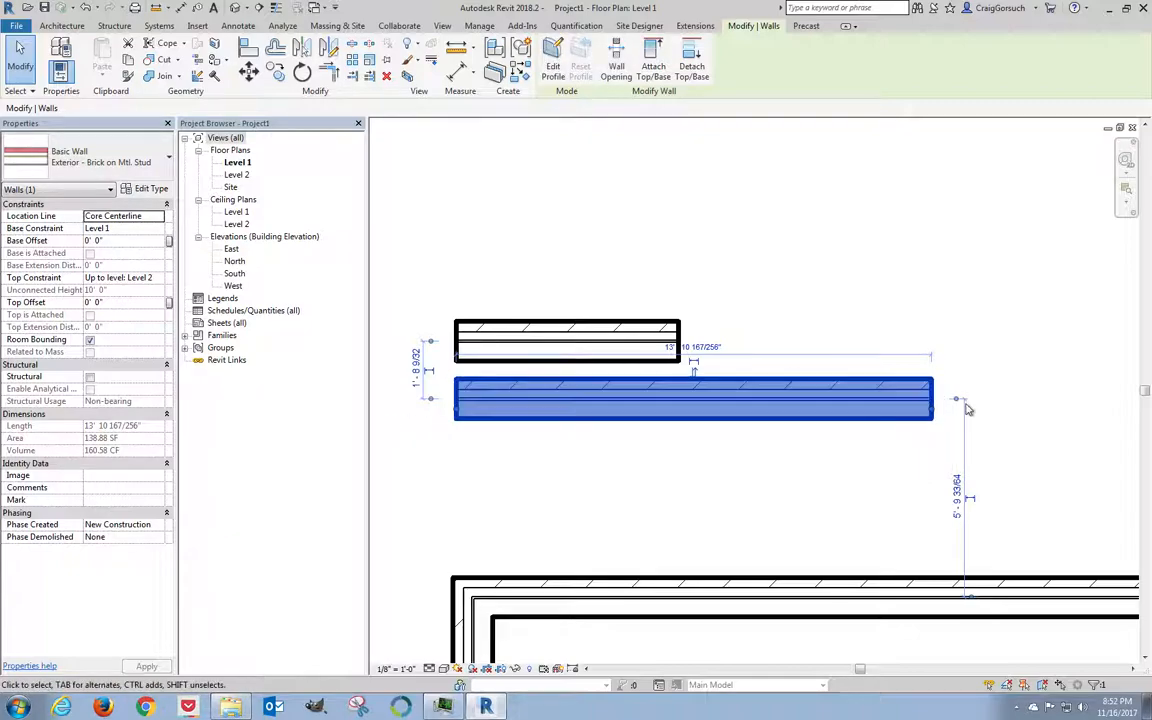
Delete the upper short sample wall and the long joined sample wall above the building.
left_click(689, 366)
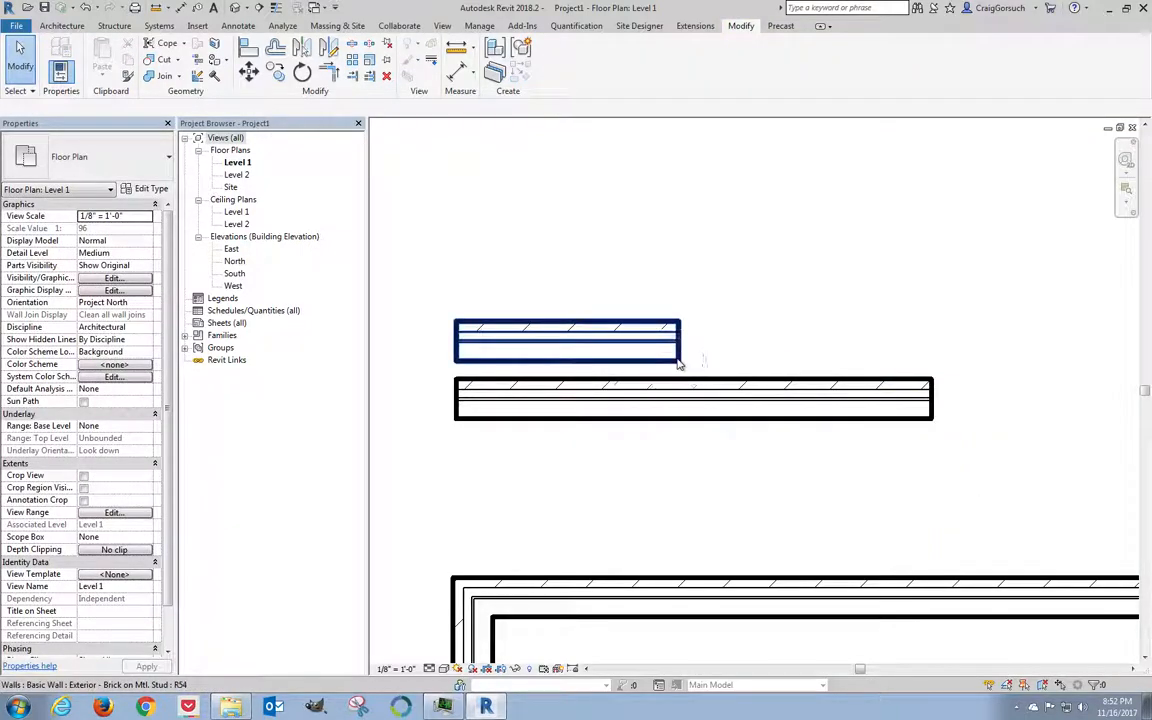
left_click(676, 358)
key("Delete")
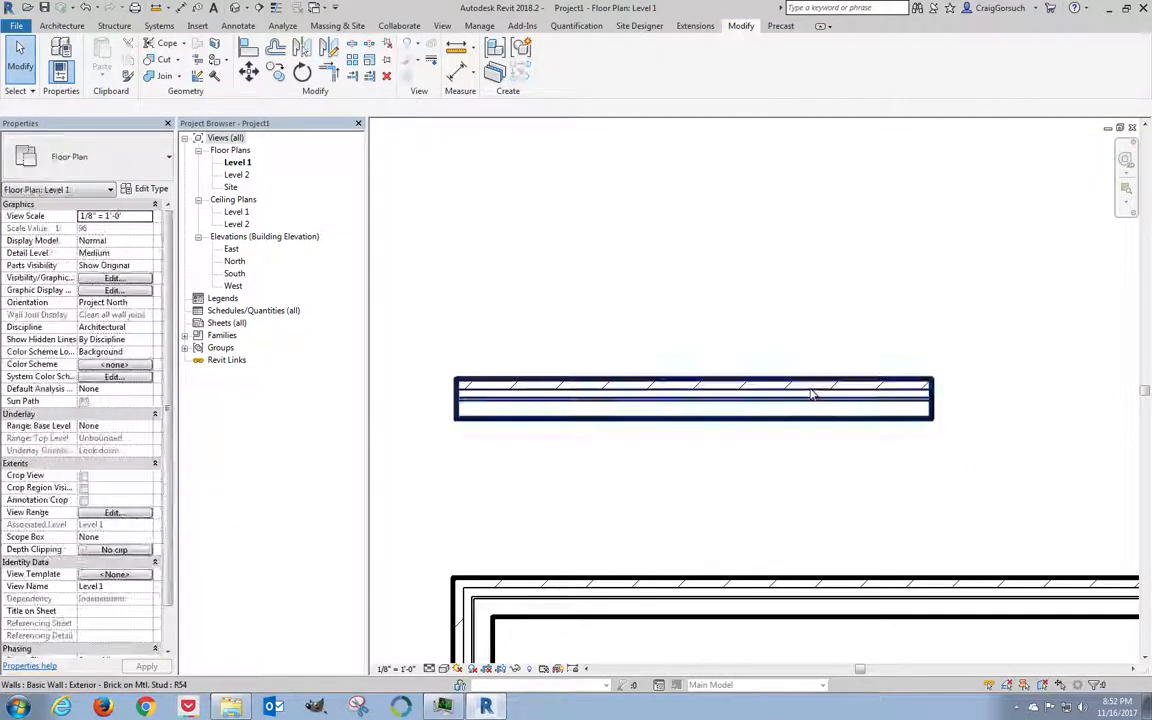
left_click(815, 416)
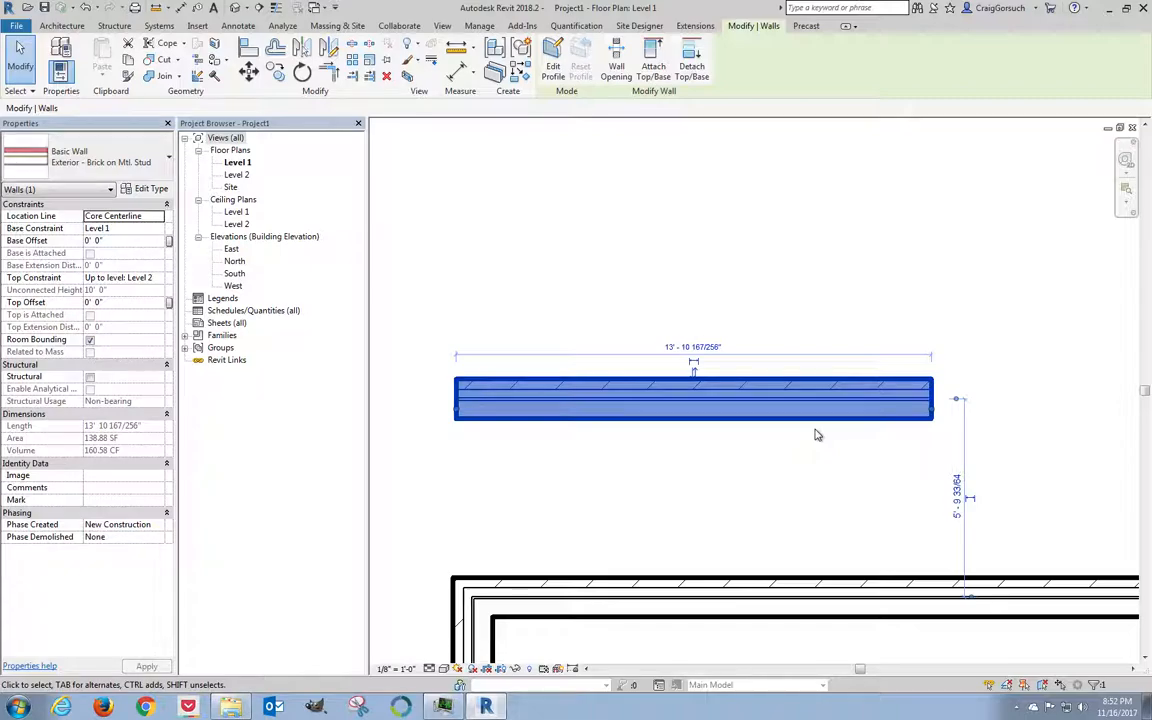
key("Delete")
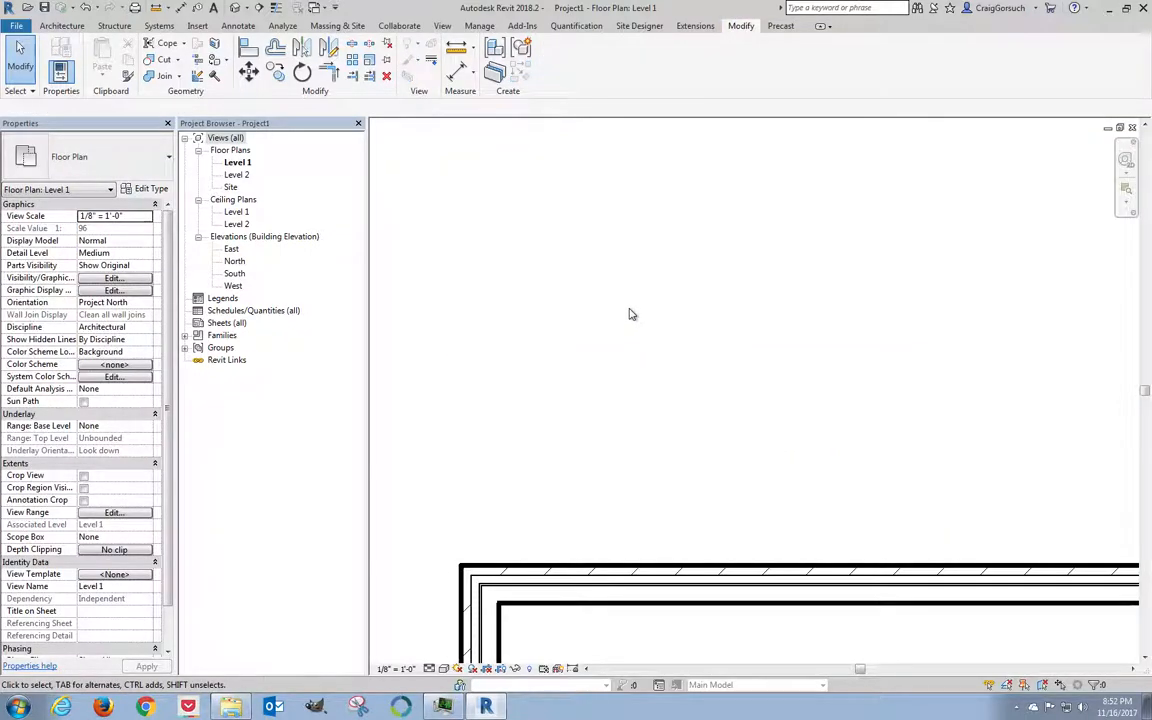
Review the complete L-shaped building outline in the Level 1 floor plan.
scroll(630, 314, "down", 5)
scroll(741, 583, "up", 3)
middle_click_drag(741, 583, 707, 502)
scroll(688, 517, "up", 2)
scroll(698, 496, "up", 2)
middle_click_drag(654, 463, 683, 473)
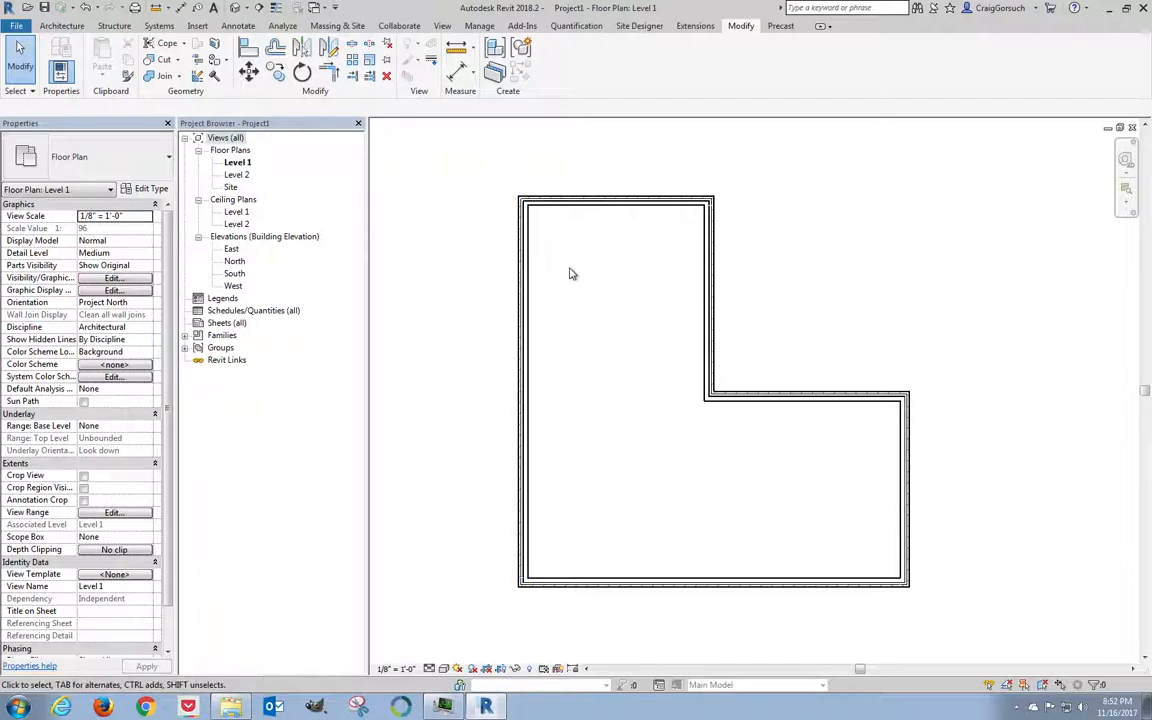
mouse_move(551, 5)
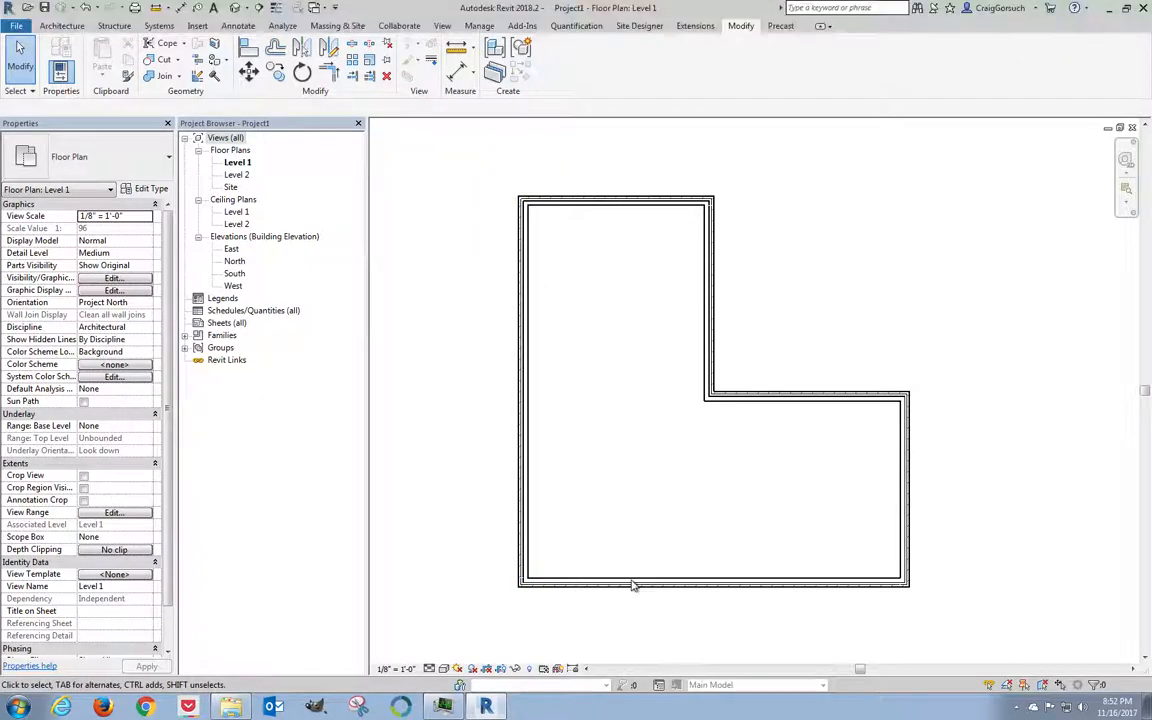